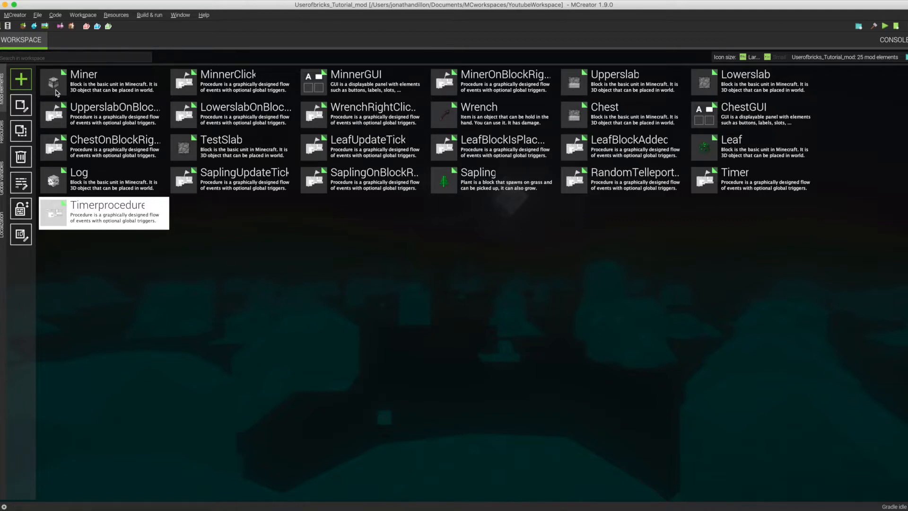
pyautogui.click(21, 79)
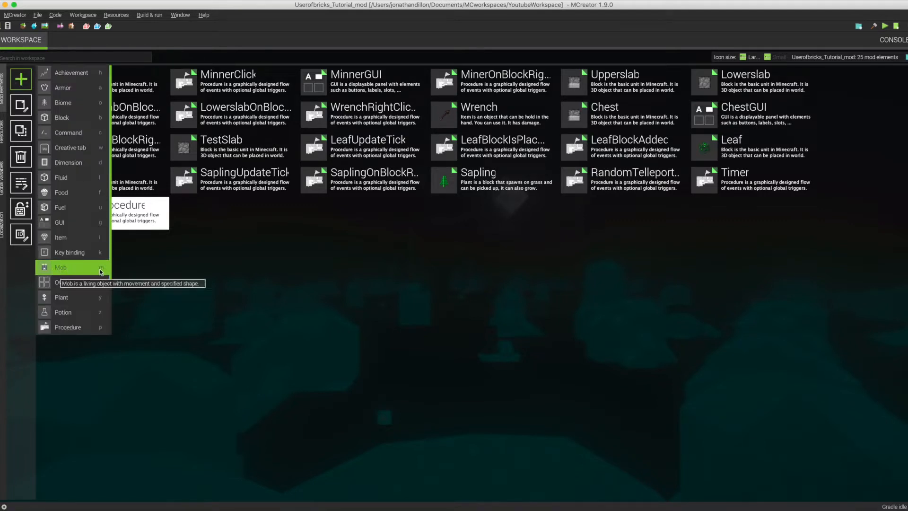
pyautogui.click(22, 78)
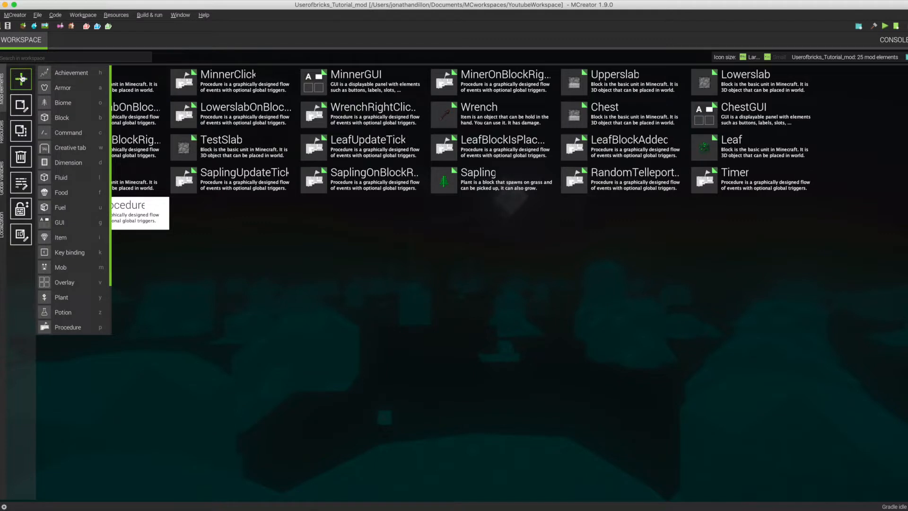
pyautogui.click(263, 309)
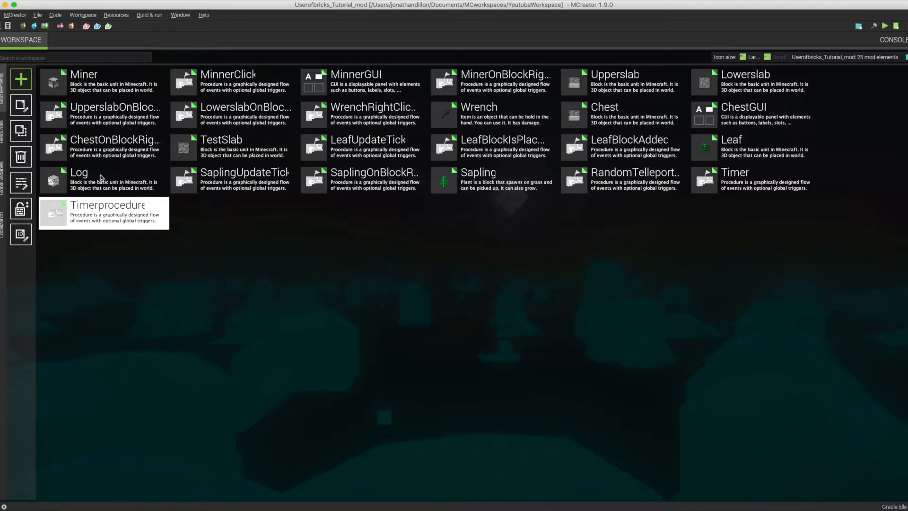
# Create a new mob element called Test and set its in-game mob name to "test".
pyautogui.click(22, 79)
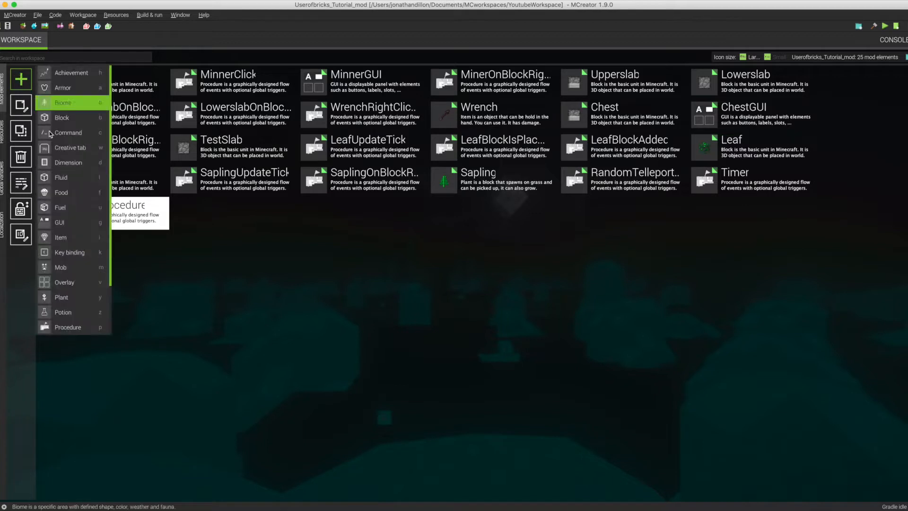
pyautogui.click(68, 270)
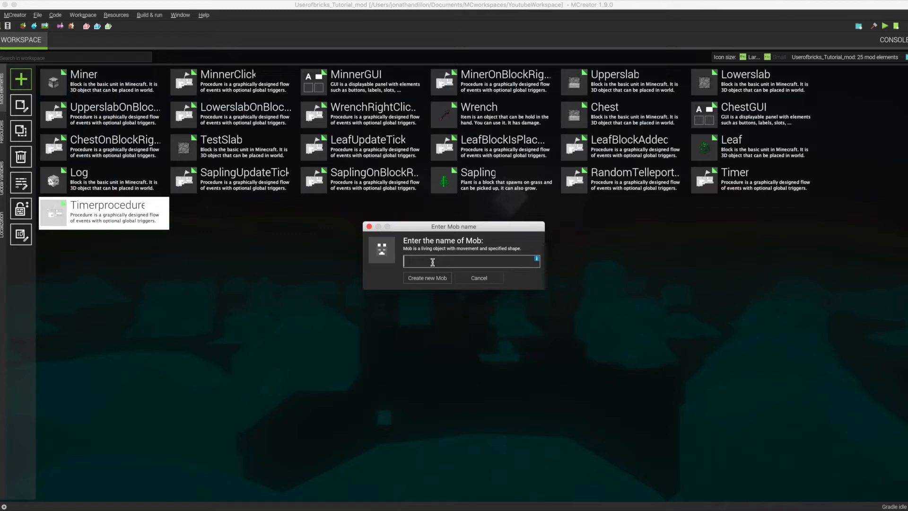
pyautogui.write('Test')
pyautogui.press('Return')
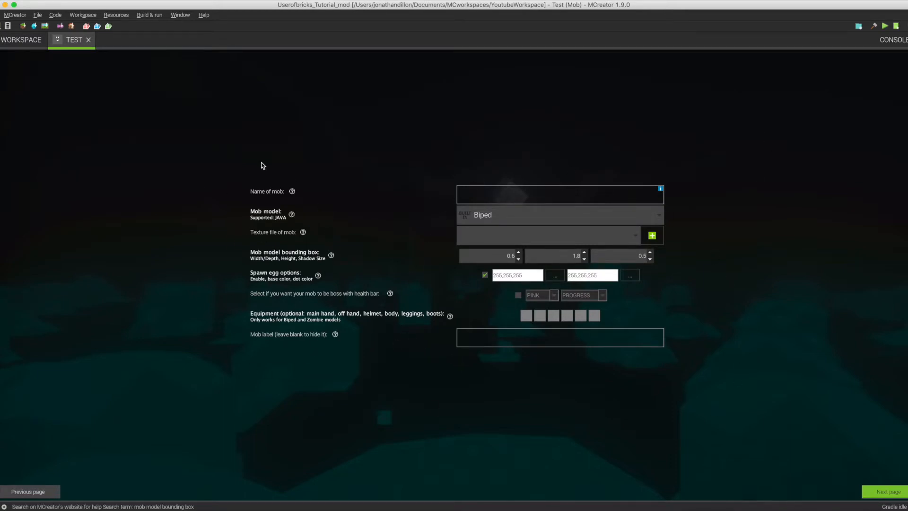
pyautogui.click(517, 195)
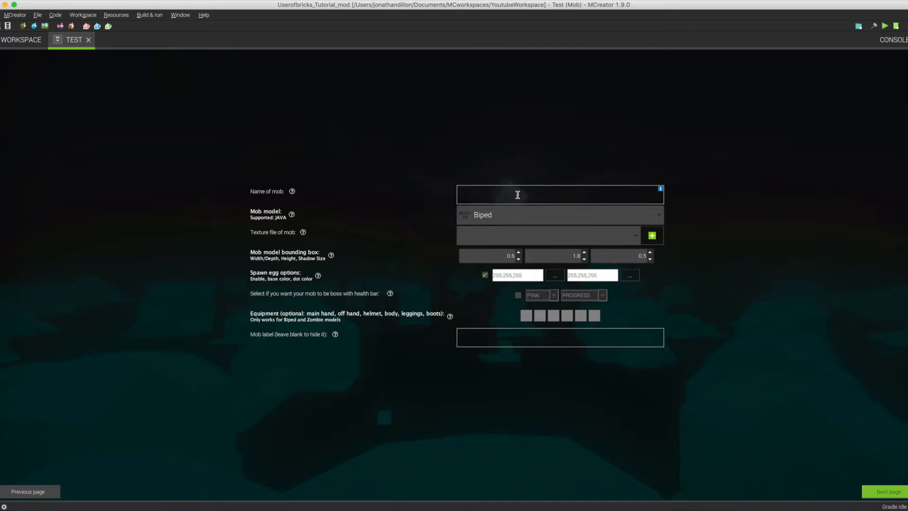
pyautogui.write('test')
# Examine the models available for the mob, from the built-in ones to the custom Java model.
pyautogui.click(595, 215)
pyautogui.scroll(-2, 551, 310)
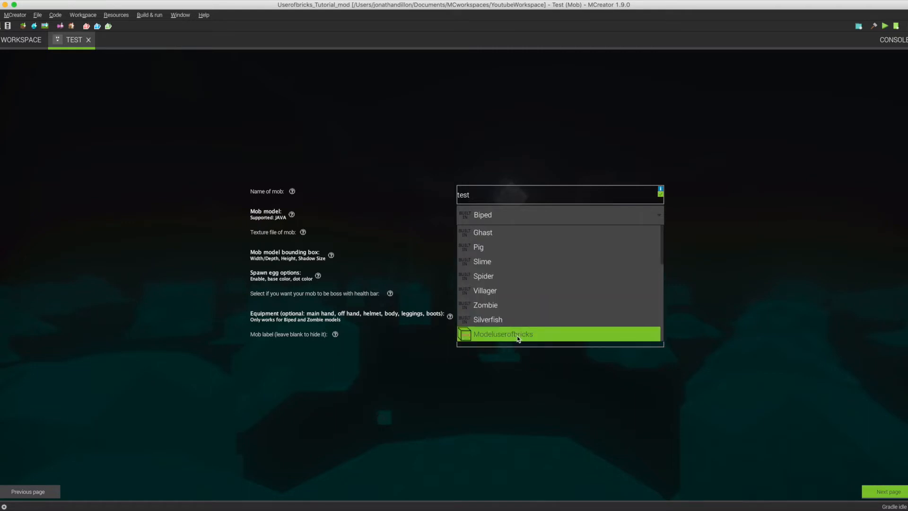
pyautogui.scroll(2, 486, 234)
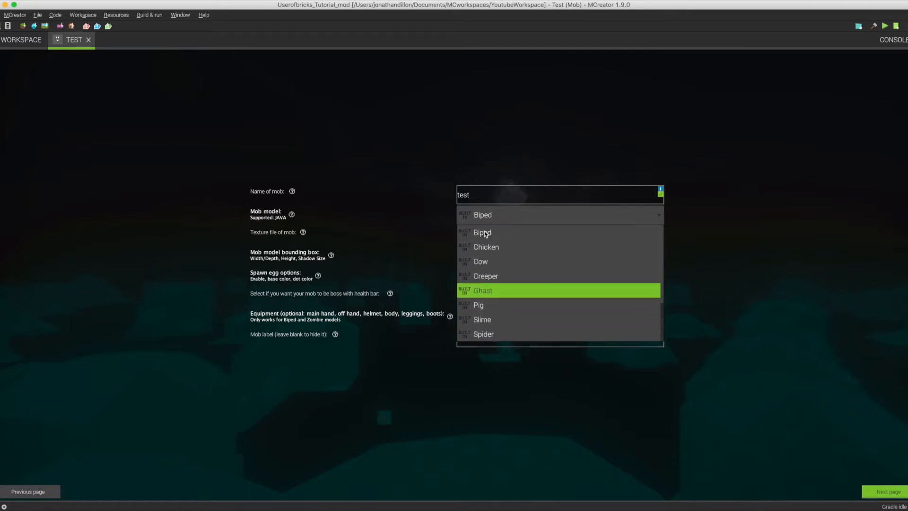
pyautogui.scroll(-1, 486, 234)
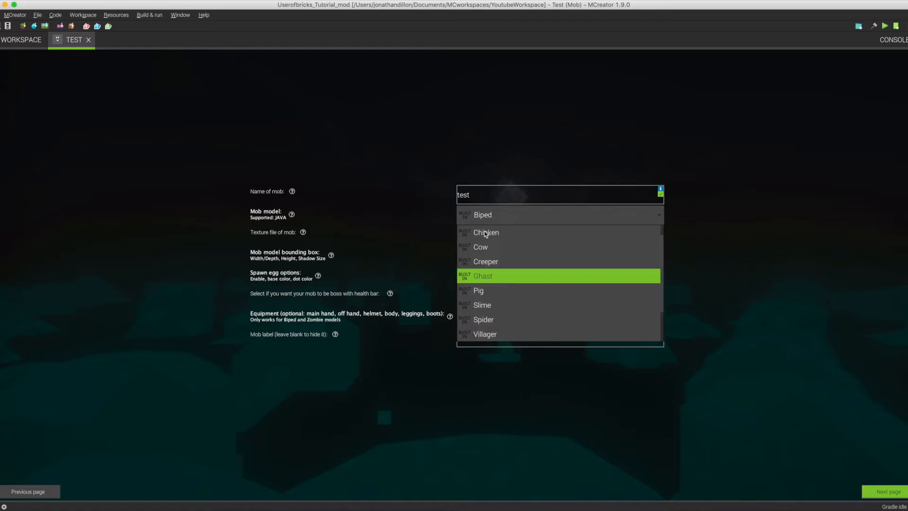
pyautogui.scroll(1, 486, 233)
pyautogui.scroll(-3, 480, 235)
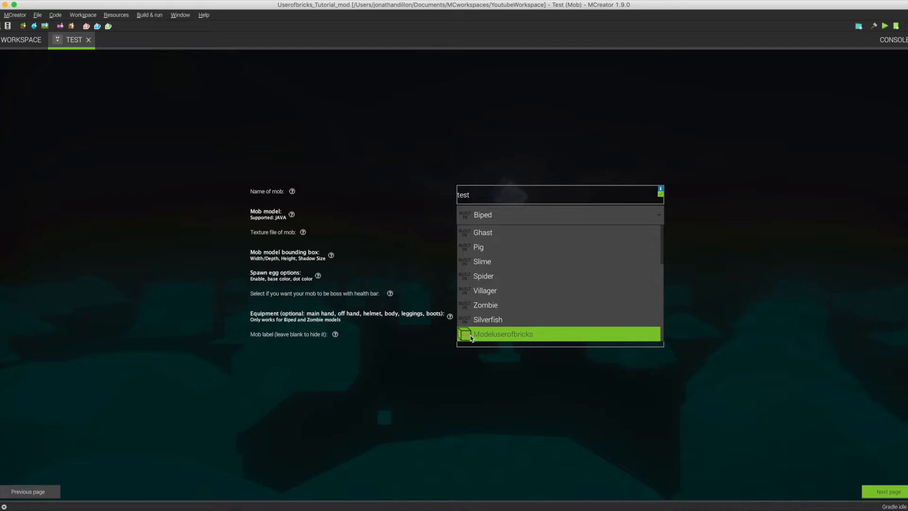
pyautogui.click(475, 392)
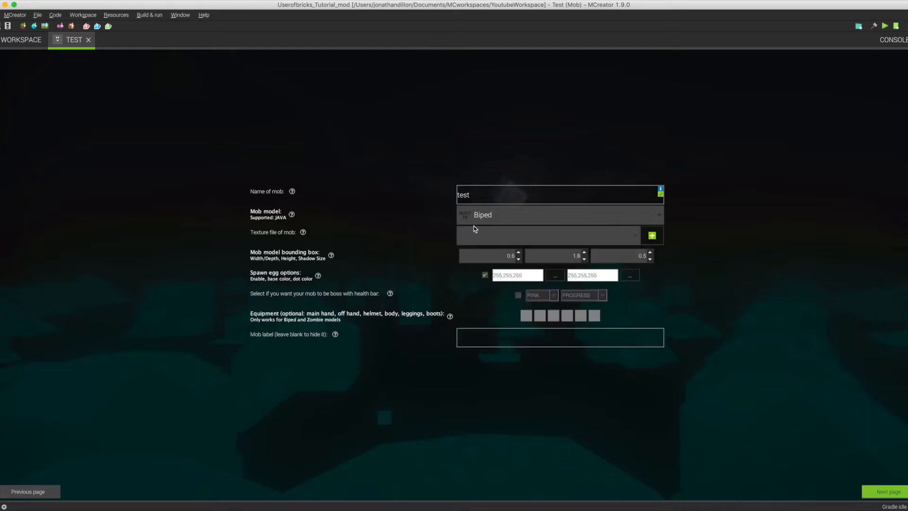
pyautogui.click(487, 215)
pyautogui.scroll(-2, 470, 307)
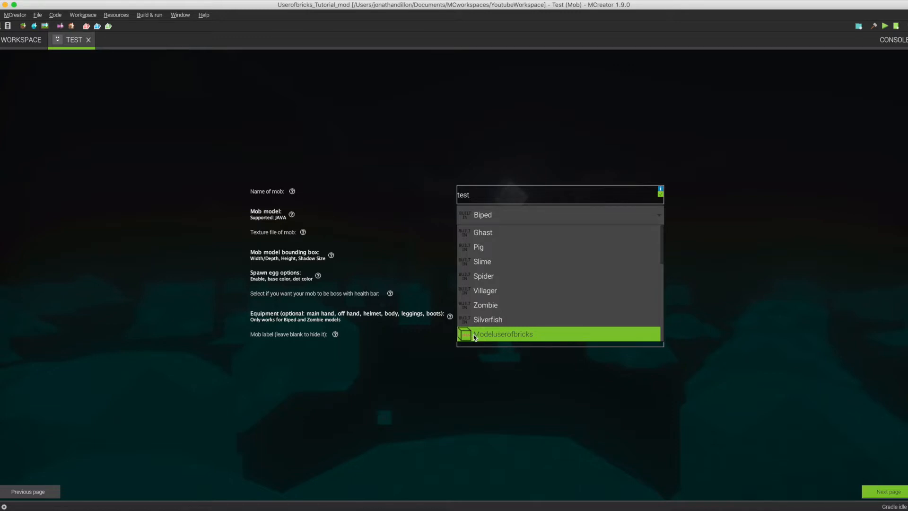
pyautogui.click(510, 381)
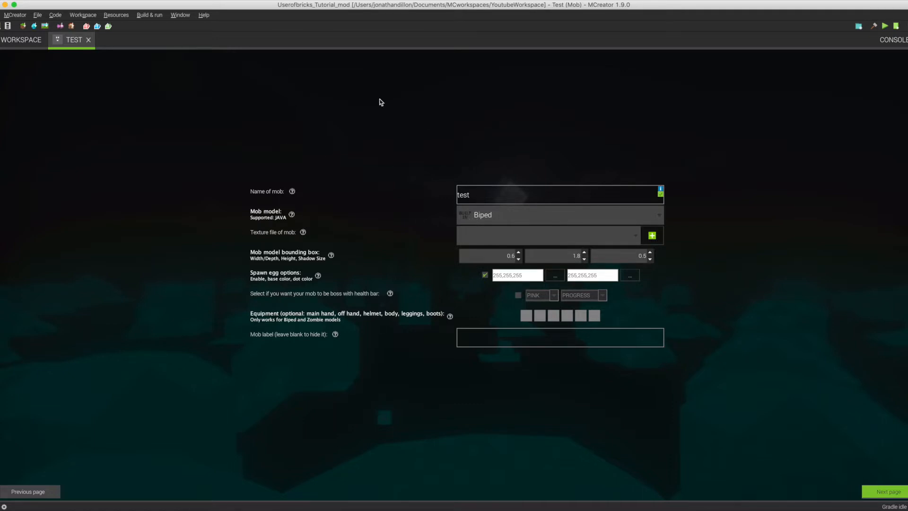
# Import the Java model LightningOrb.java from the Desktop's lightning orb folder into the workspace resources, skipping the animation setup.
pyautogui.click(14, 41)
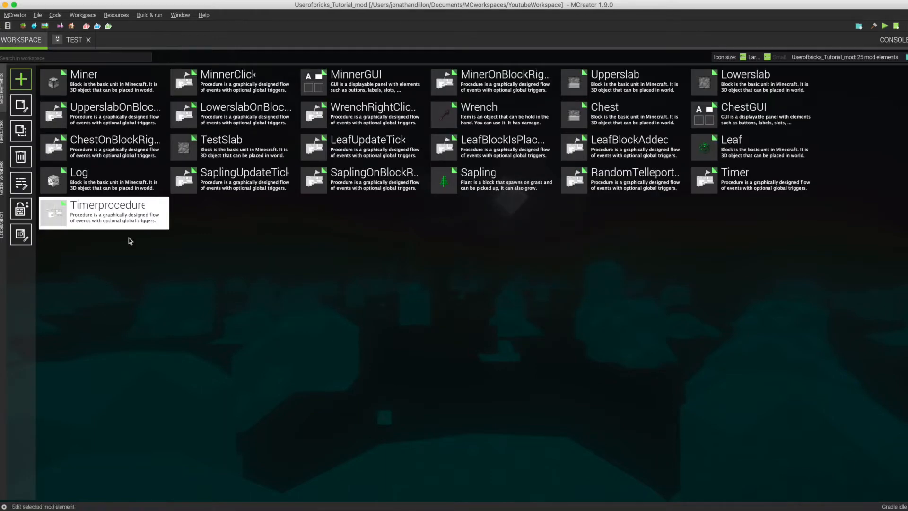
pyautogui.click(2, 136)
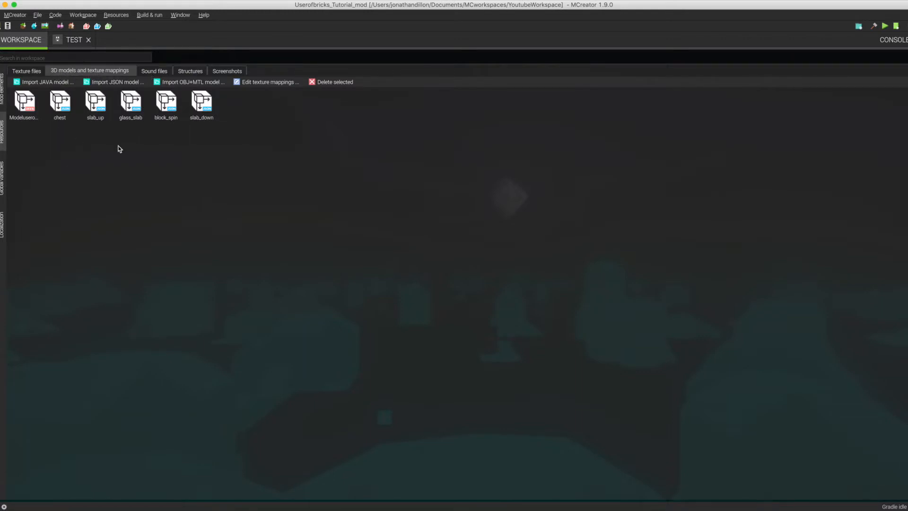
pyautogui.click(18, 82)
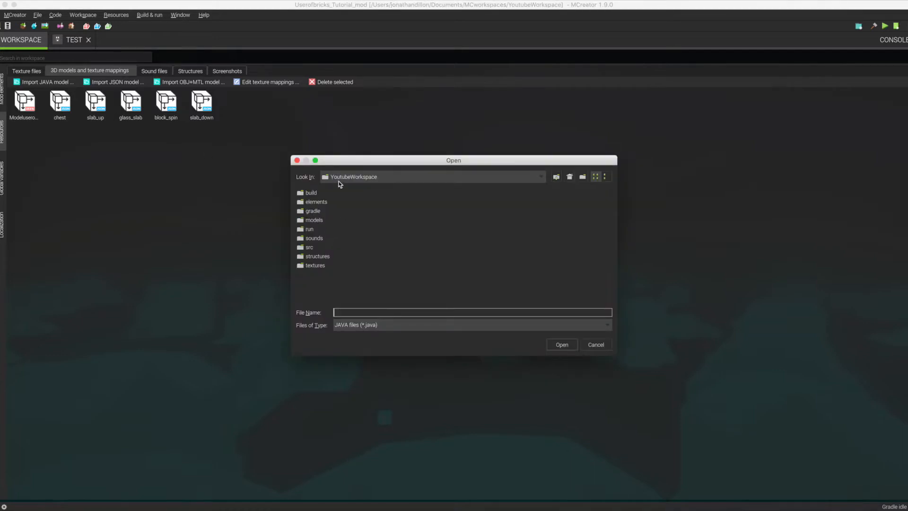
pyautogui.click(359, 177)
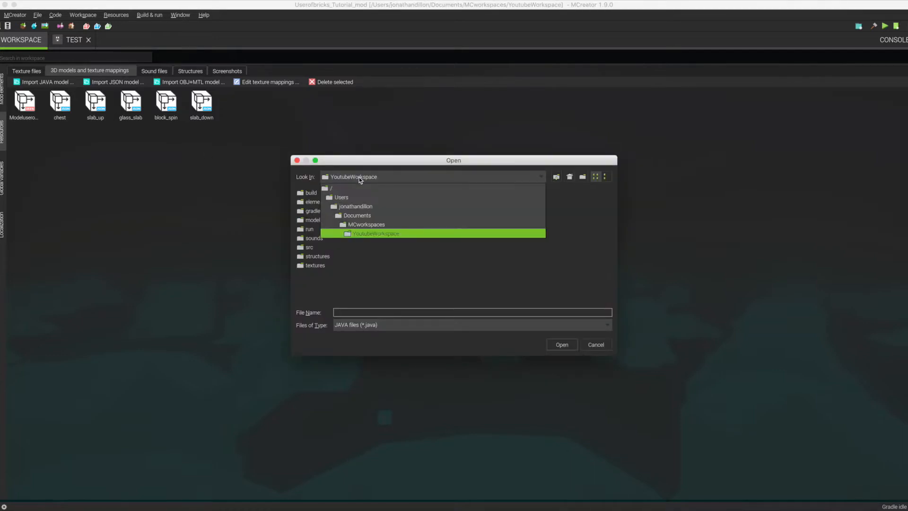
pyautogui.click(337, 206)
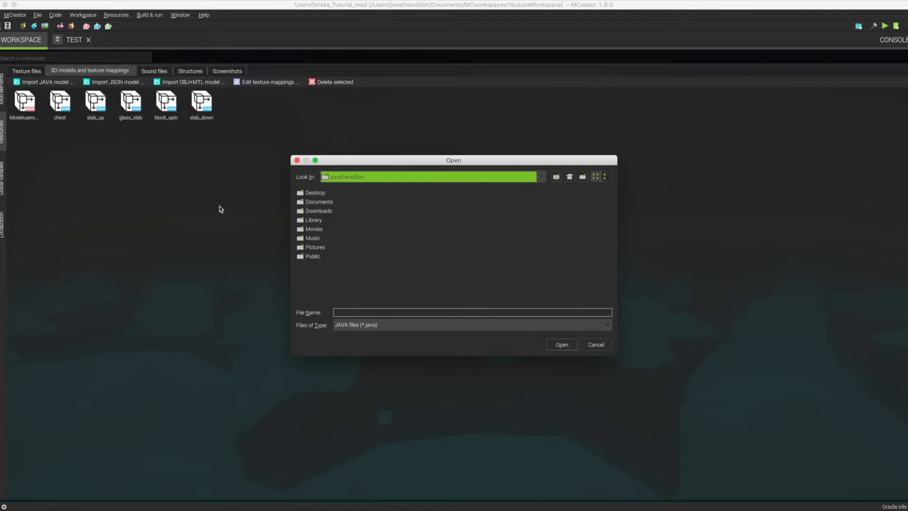
pyautogui.doubleClick(300, 194)
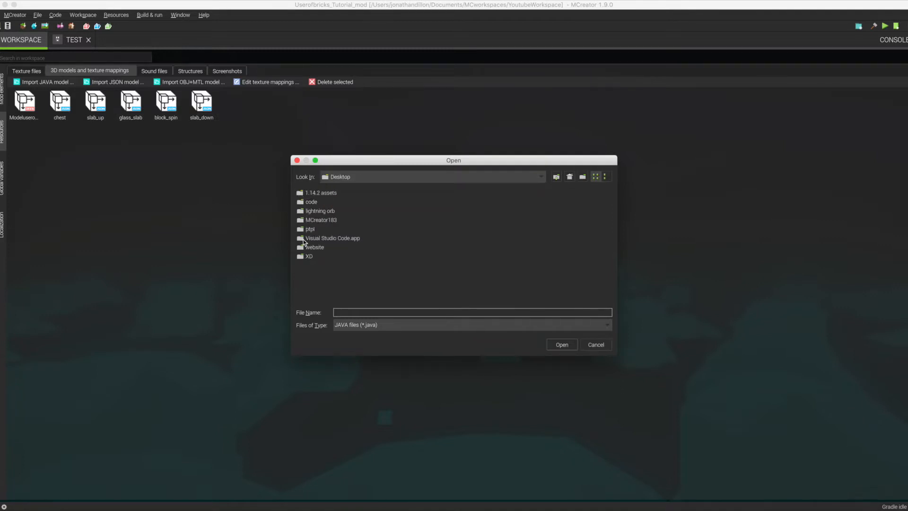
pyautogui.doubleClick(301, 212)
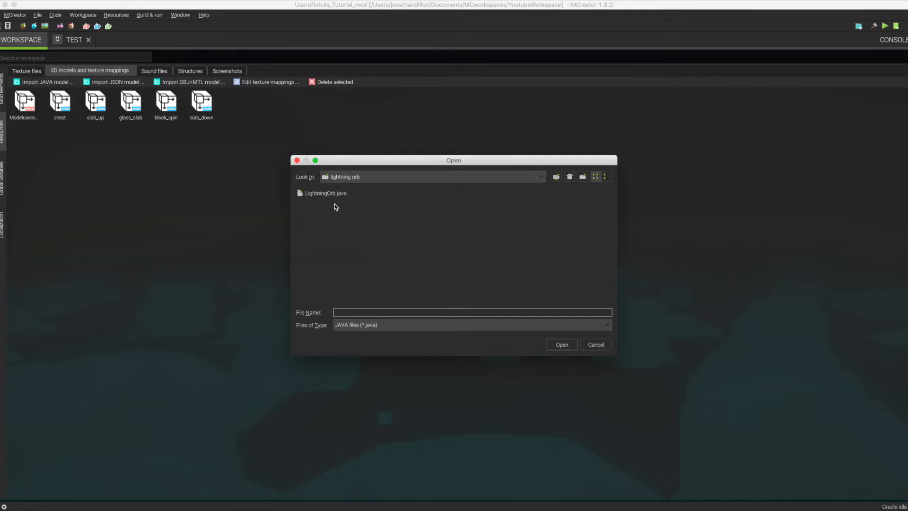
pyautogui.click(315, 193)
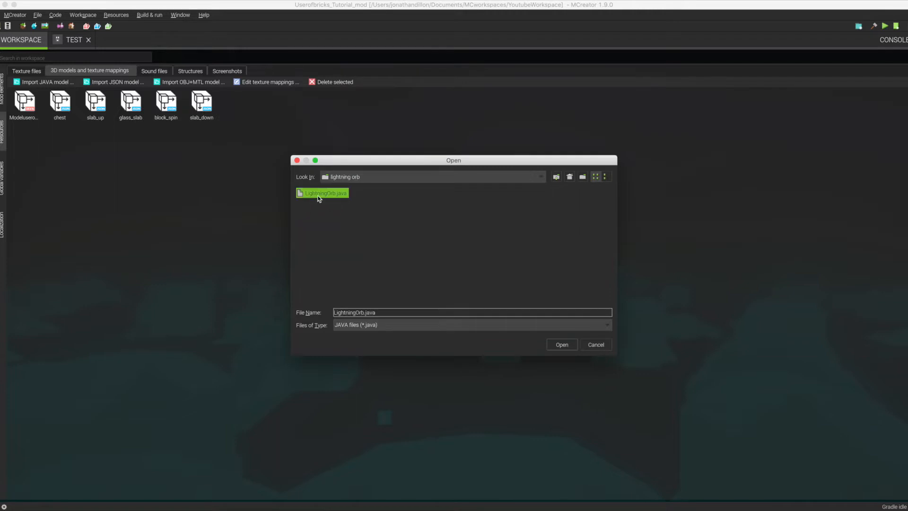
pyautogui.click(560, 347)
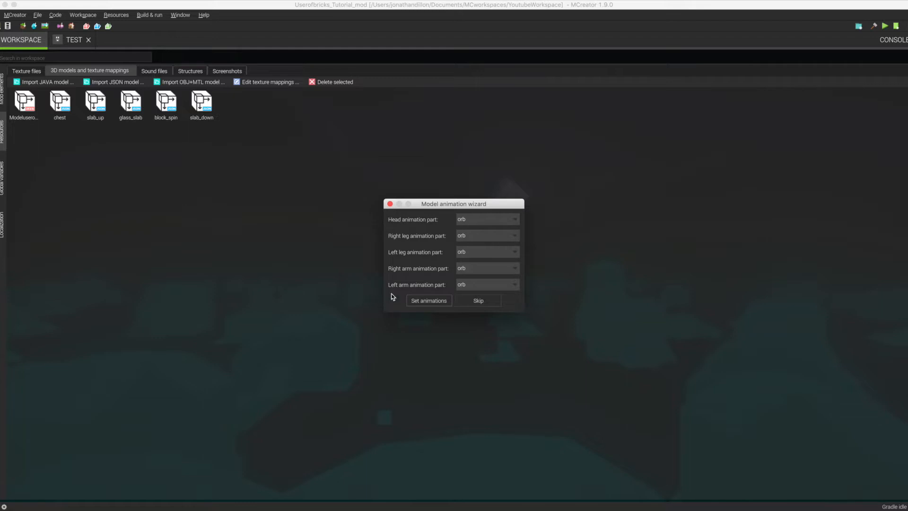
pyautogui.click(482, 302)
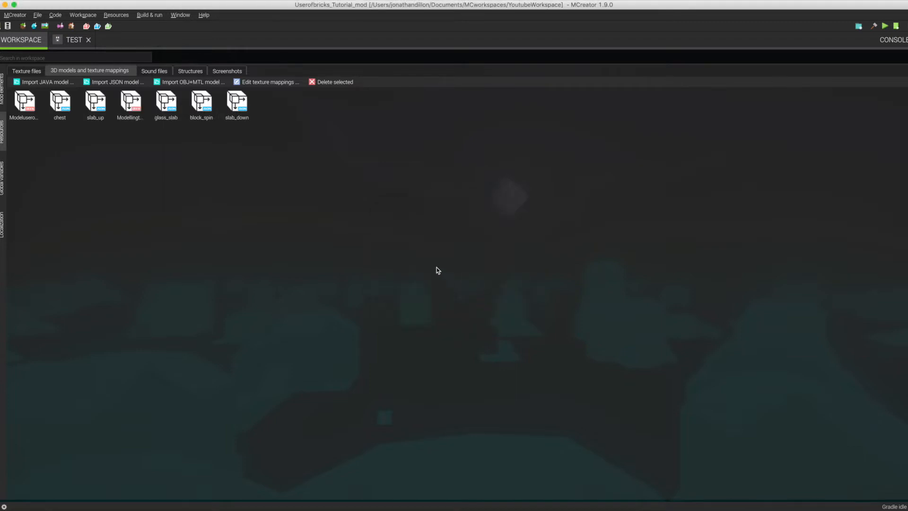
pyautogui.click(130, 105)
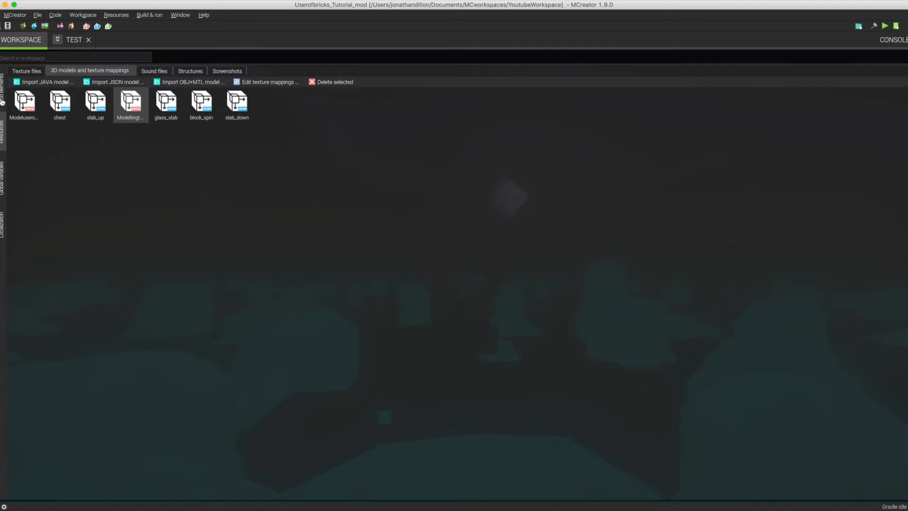
# Set the Test mob's model to the imported Modellingtningorb.
pyautogui.click(68, 41)
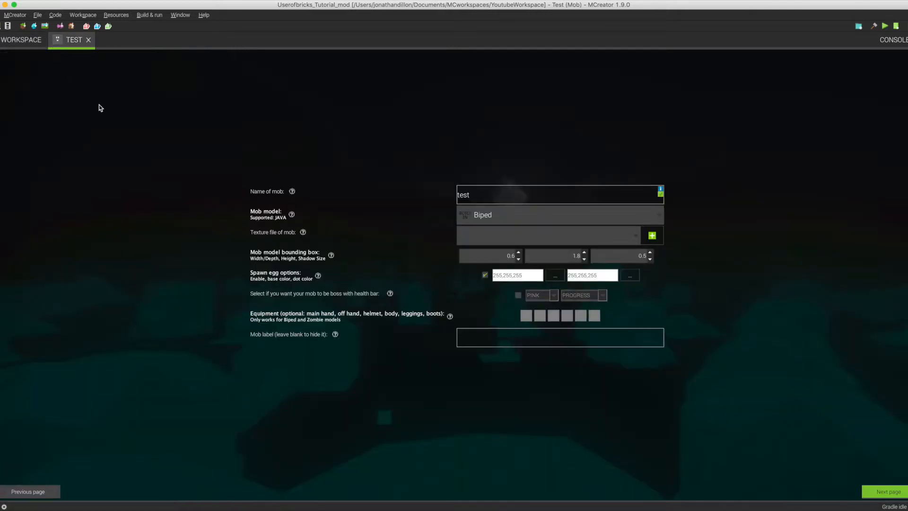
pyautogui.click(532, 215)
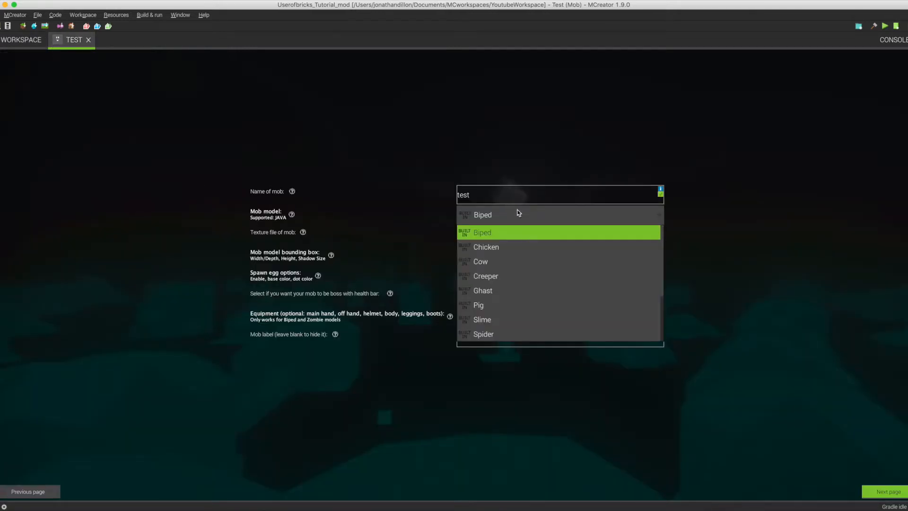
pyautogui.scroll(-5, 570, 280)
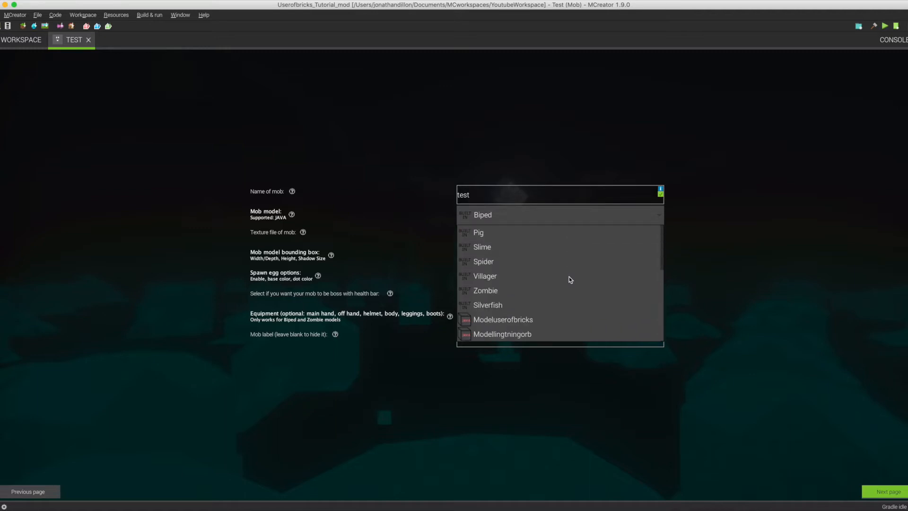
pyautogui.click(498, 337)
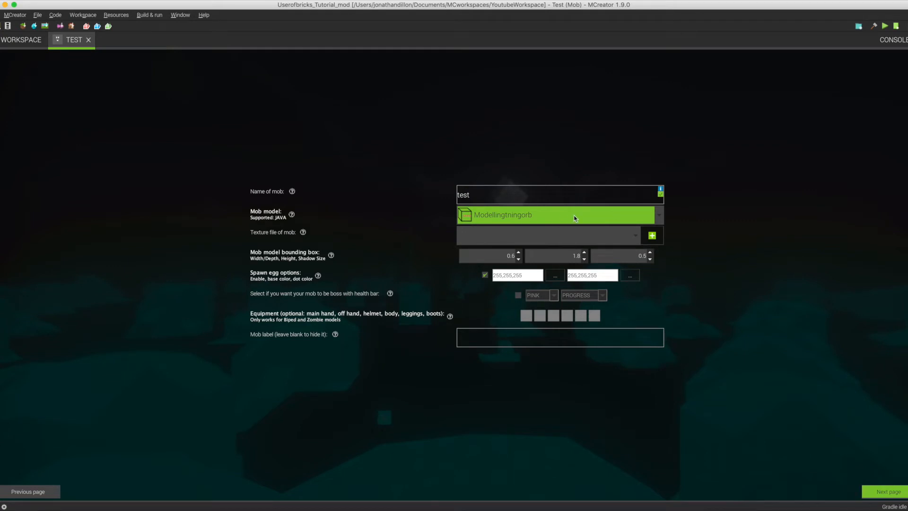
# Examine the mob's texture choices and the workspace's texture files and import options for mob textures.
pyautogui.click(634, 236)
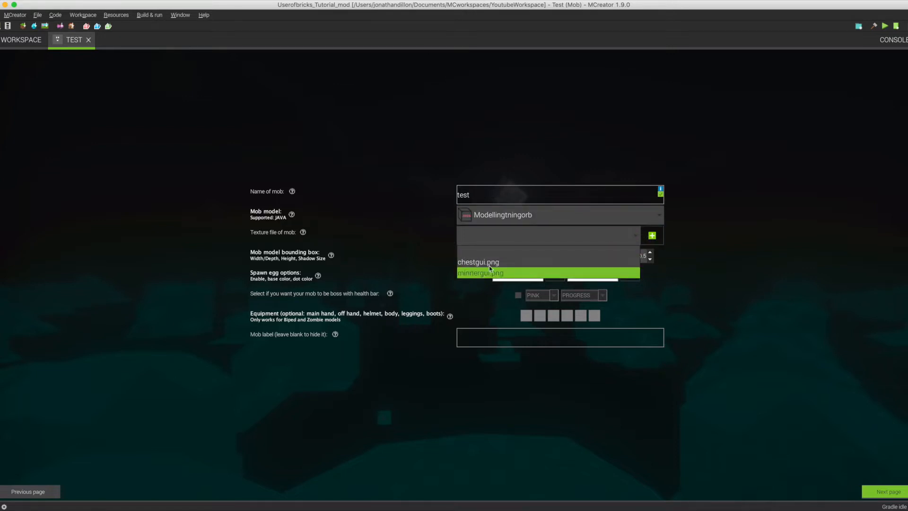
pyautogui.click(406, 238)
pyautogui.click(19, 43)
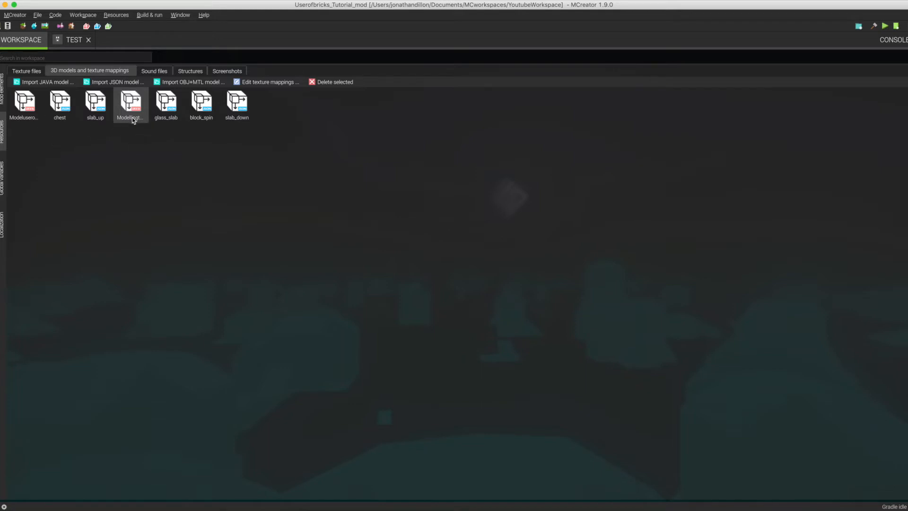
pyautogui.click(32, 73)
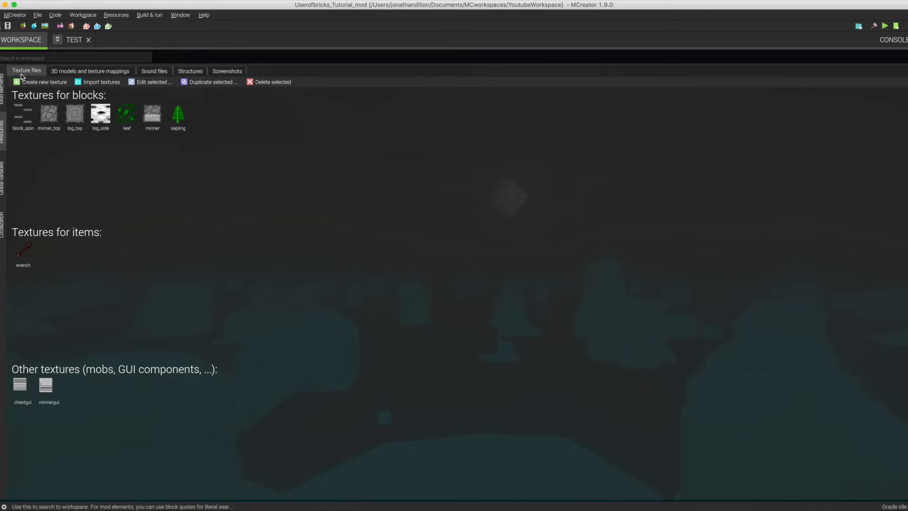
pyautogui.click(95, 84)
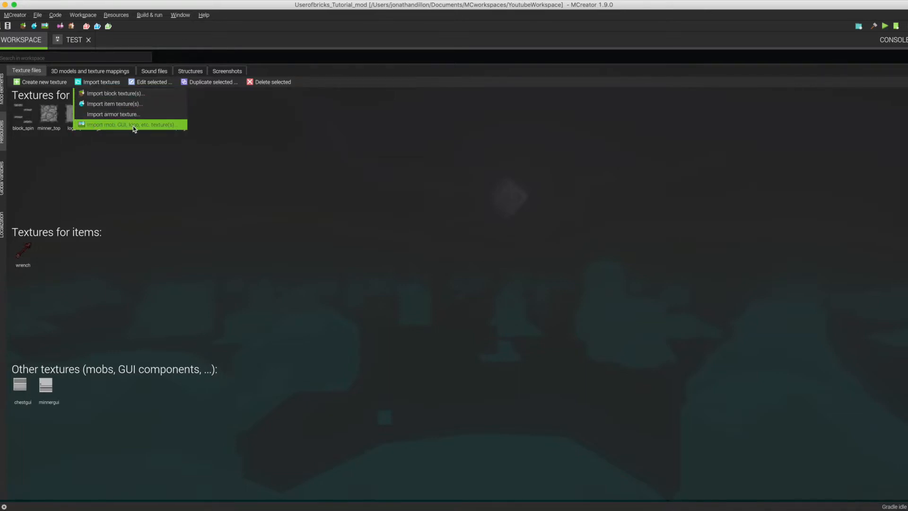
pyautogui.click(145, 274)
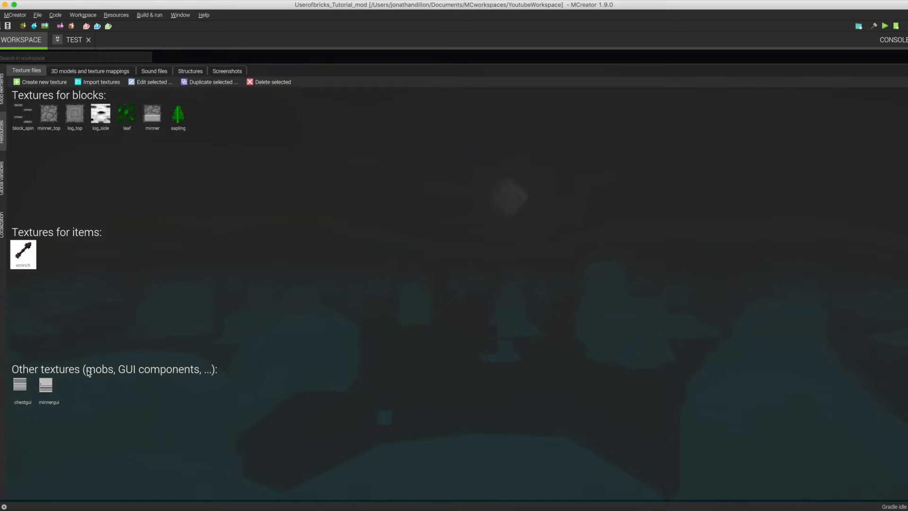
pyautogui.click(2, 92)
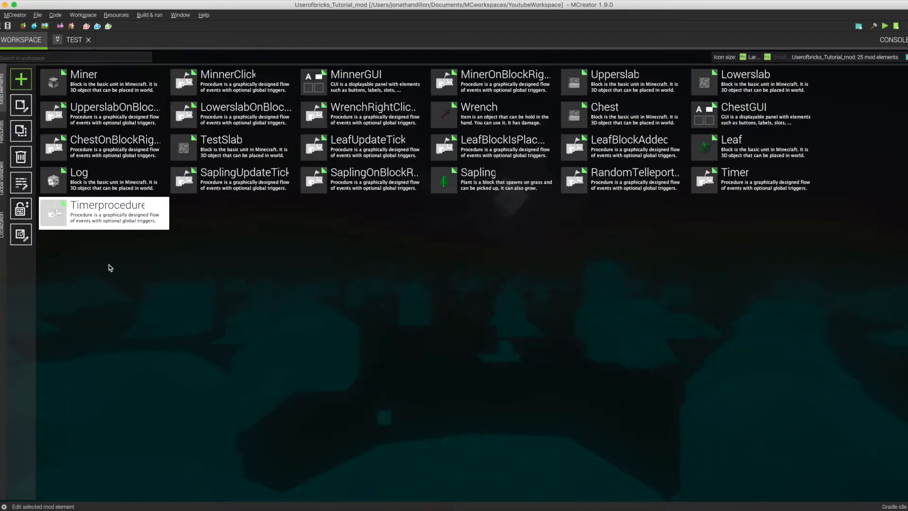
# Import lightning_orb.png from the computer's lightning orb folder and set it as the Test mob's texture.
pyautogui.click(69, 41)
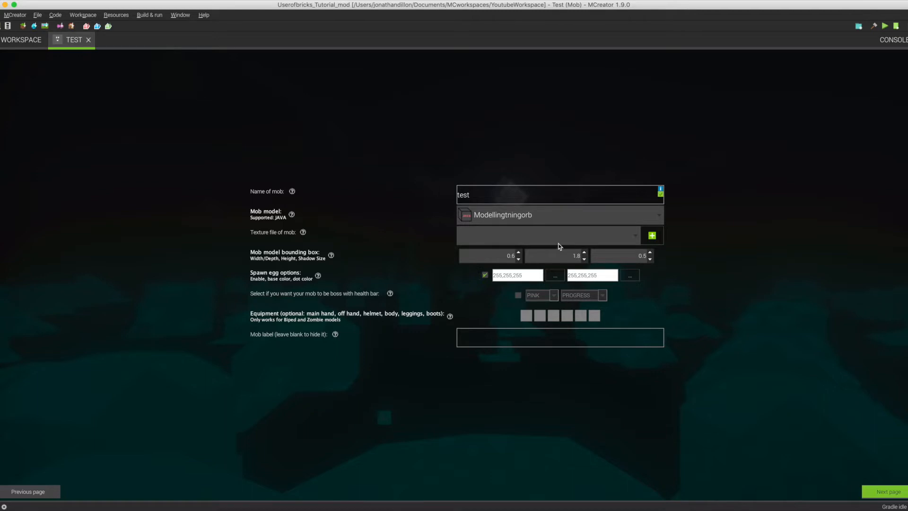
pyautogui.click(643, 239)
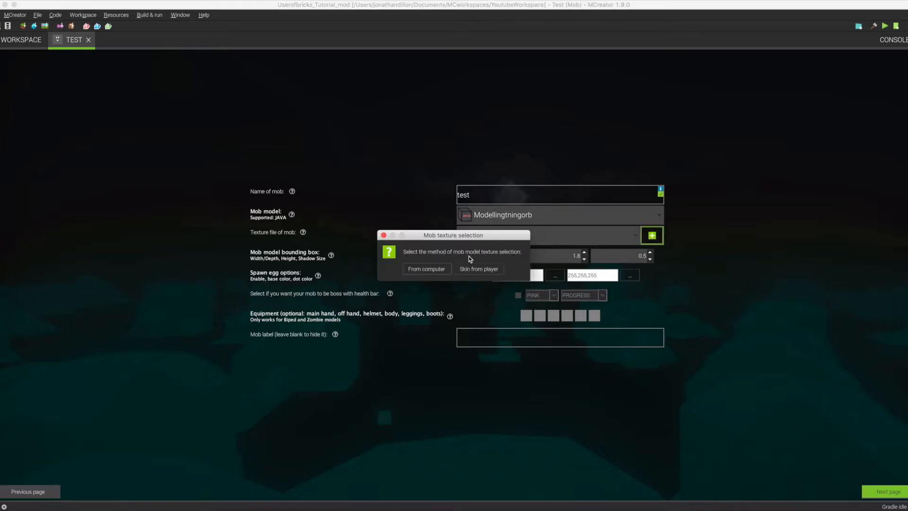
pyautogui.click(439, 268)
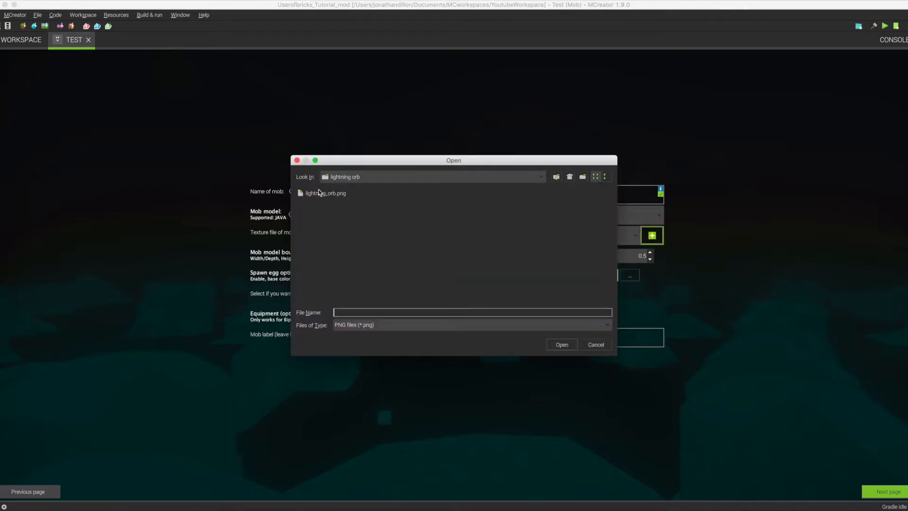
pyautogui.click(315, 196)
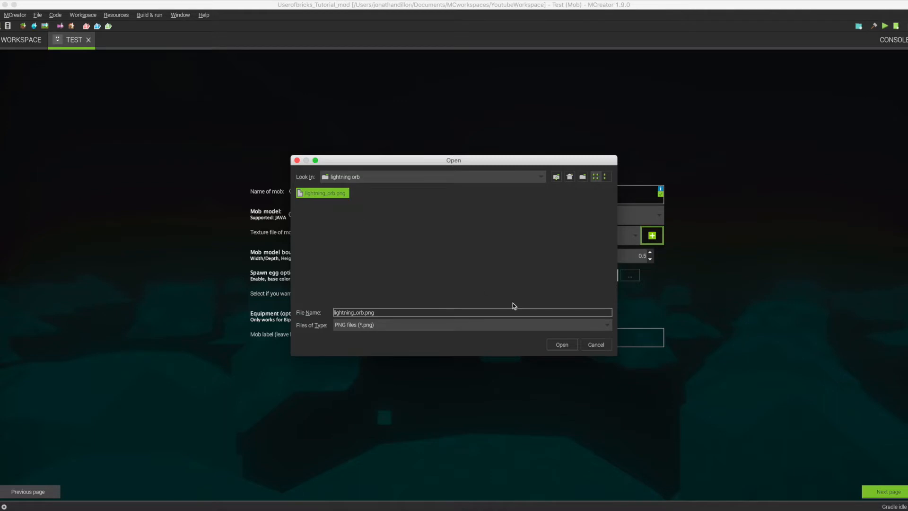
pyautogui.click(572, 344)
pyautogui.click(628, 235)
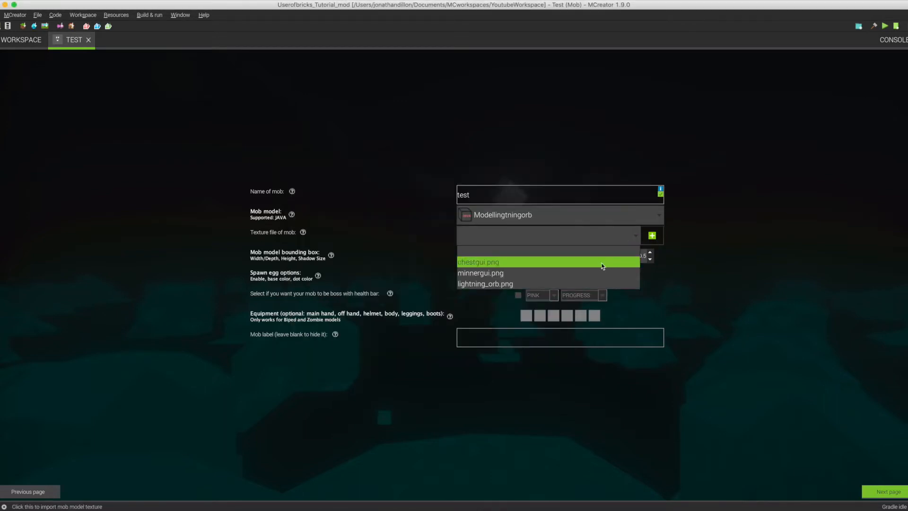
pyautogui.click(551, 286)
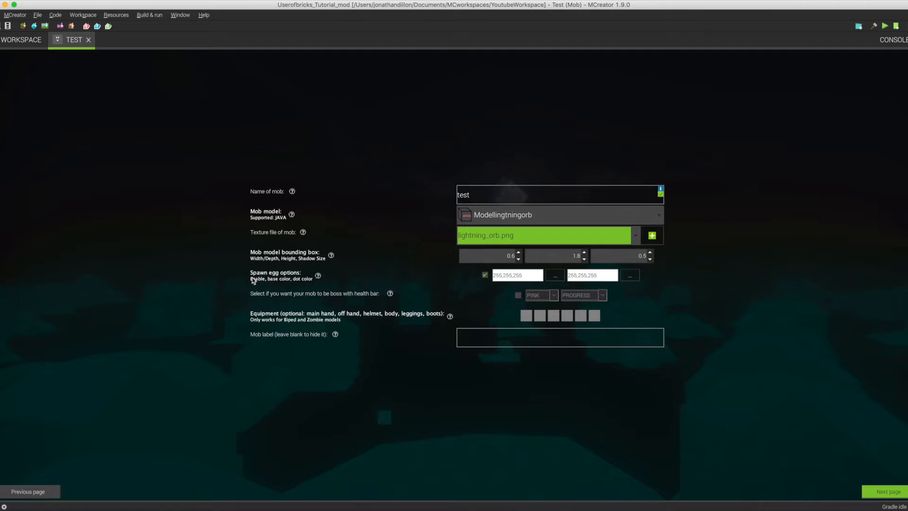
# With the spawn egg enabled, set its base color to a blue swatch and its dot color to 204,255,255.
pyautogui.click(485, 275)
pyautogui.click(552, 276)
pyautogui.click(398, 238)
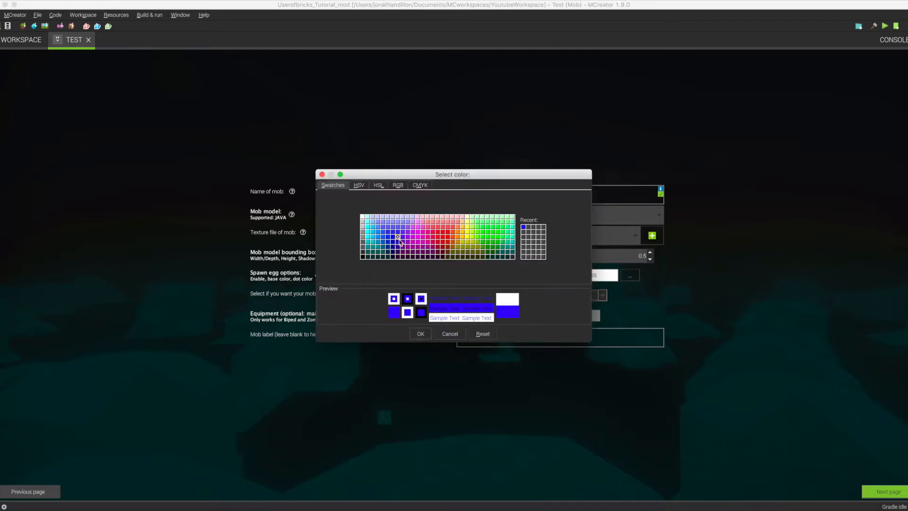
pyautogui.click(419, 332)
pyautogui.click(630, 279)
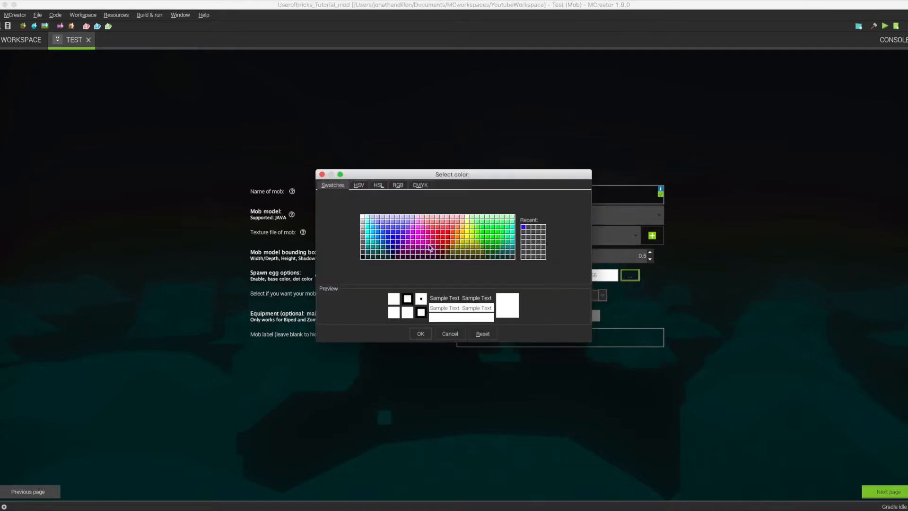
pyautogui.click(368, 219)
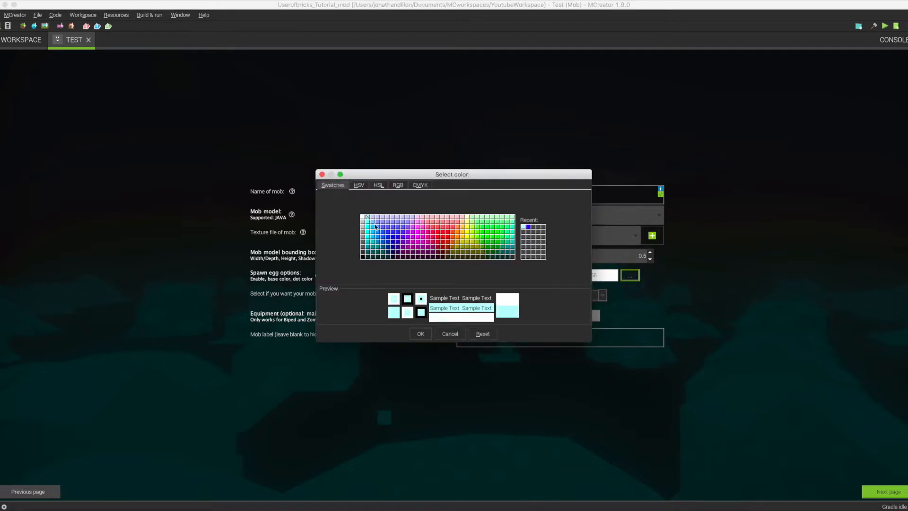
pyautogui.click(419, 334)
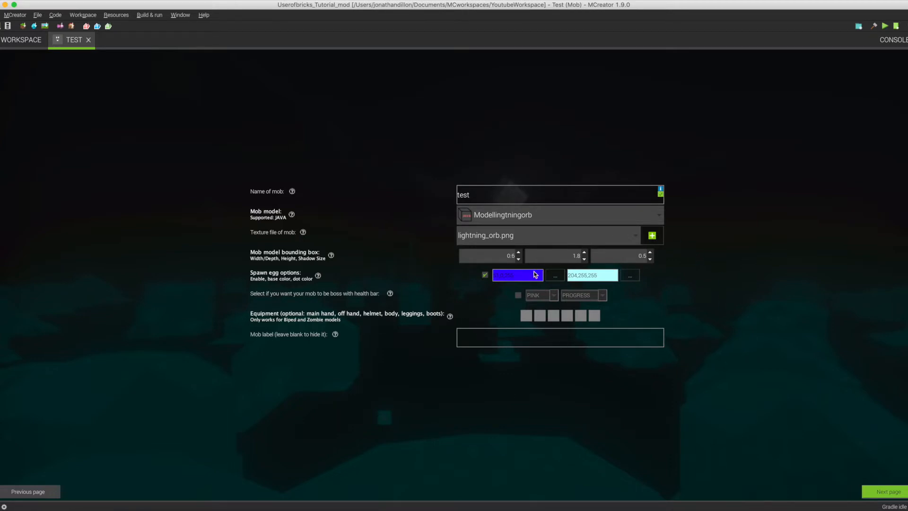
# Examine the boss health bar's color and style options, leaving the mob as a non-boss.
pyautogui.click(518, 296)
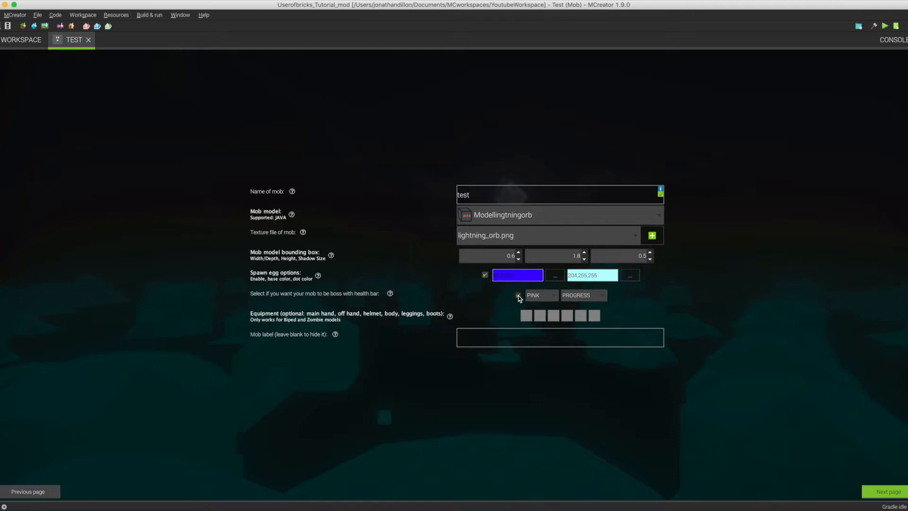
pyautogui.click(553, 296)
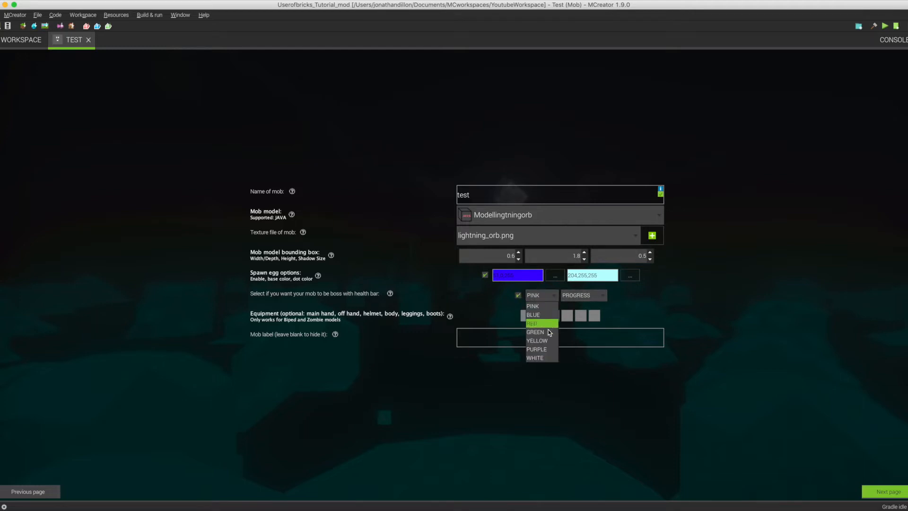
pyautogui.click(538, 297)
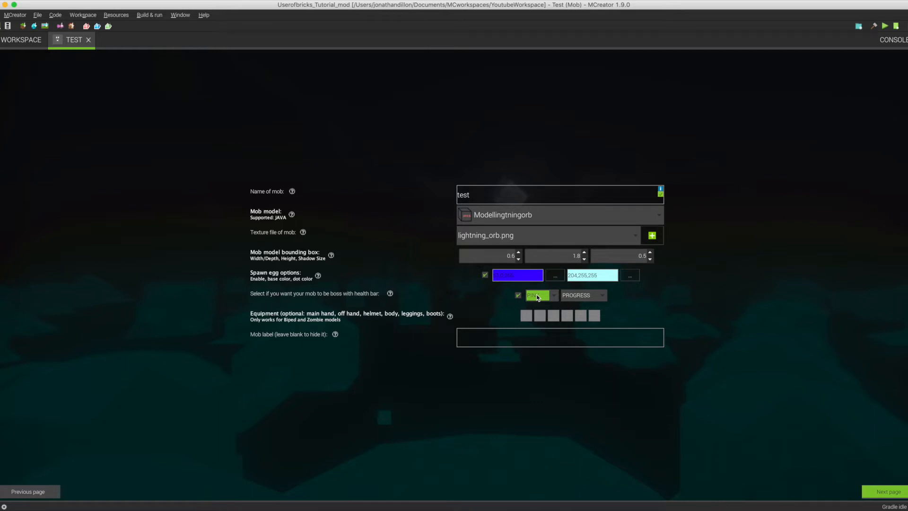
pyautogui.click(537, 297)
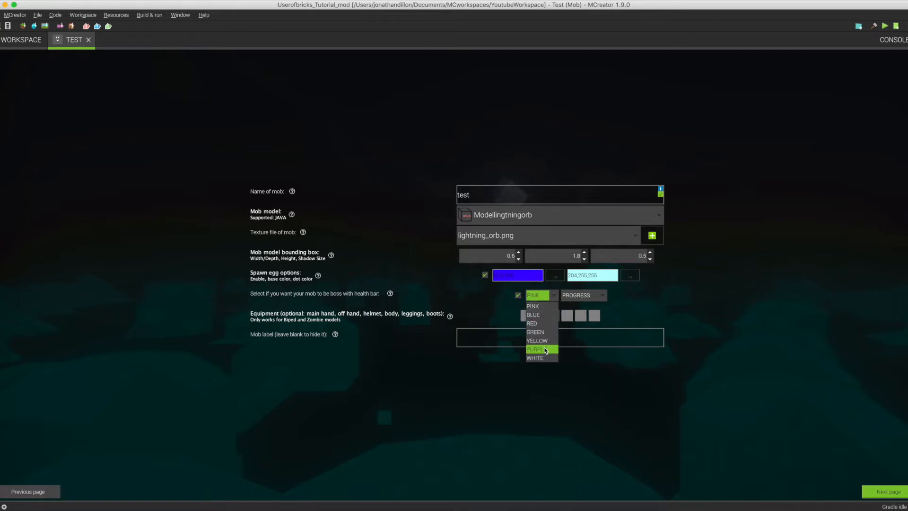
pyautogui.click(543, 372)
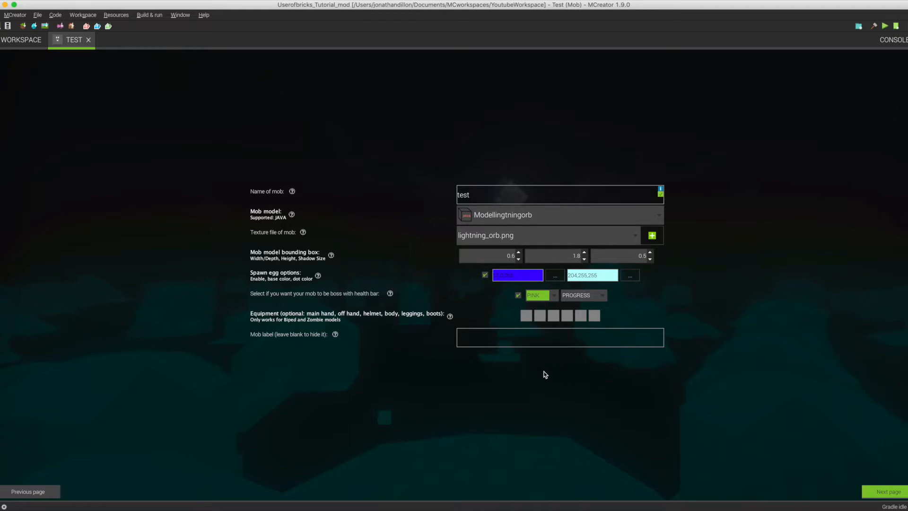
pyautogui.click(600, 296)
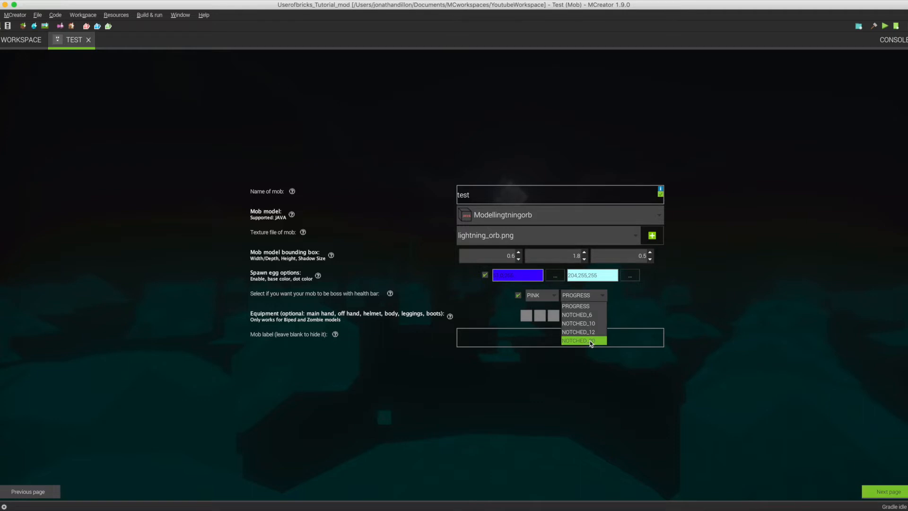
pyautogui.click(565, 373)
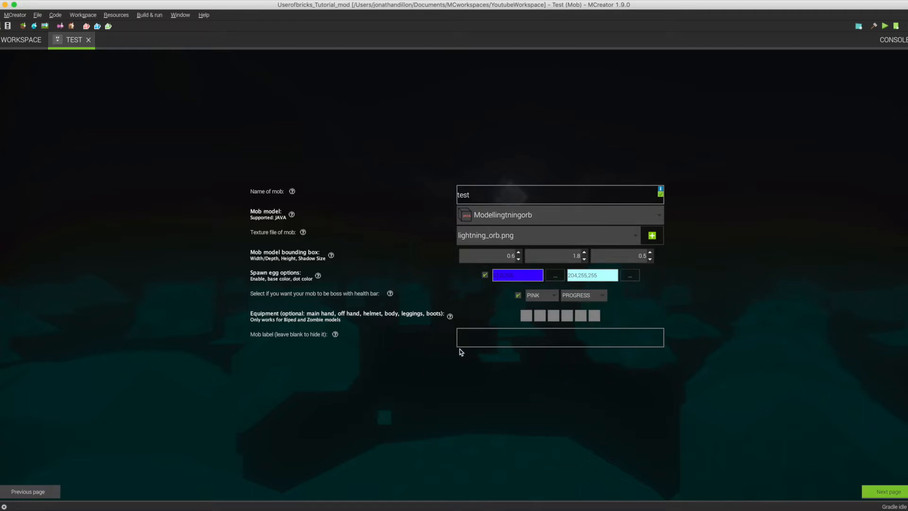
pyautogui.click(518, 295)
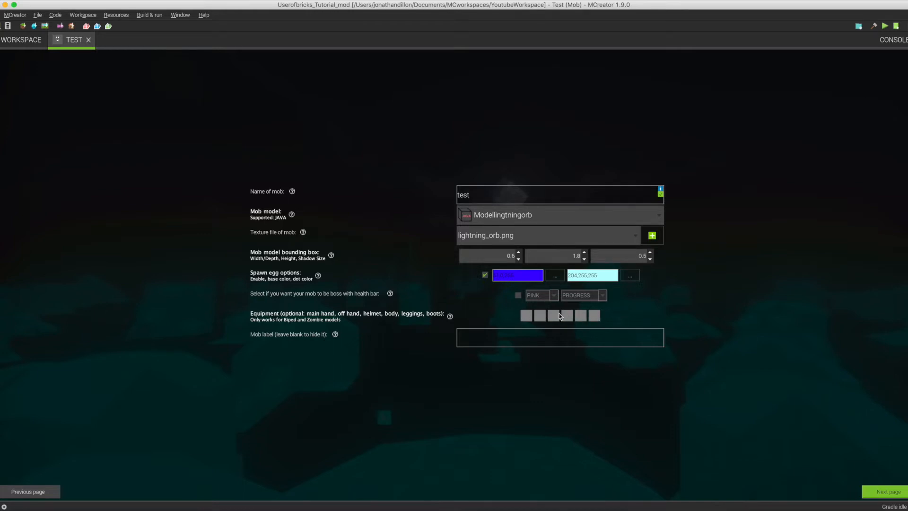
# Try equipping the mob with quartz stairs in the main hand, a block in the off hand and a nether brick fence as helmet.
pyautogui.click(525, 316)
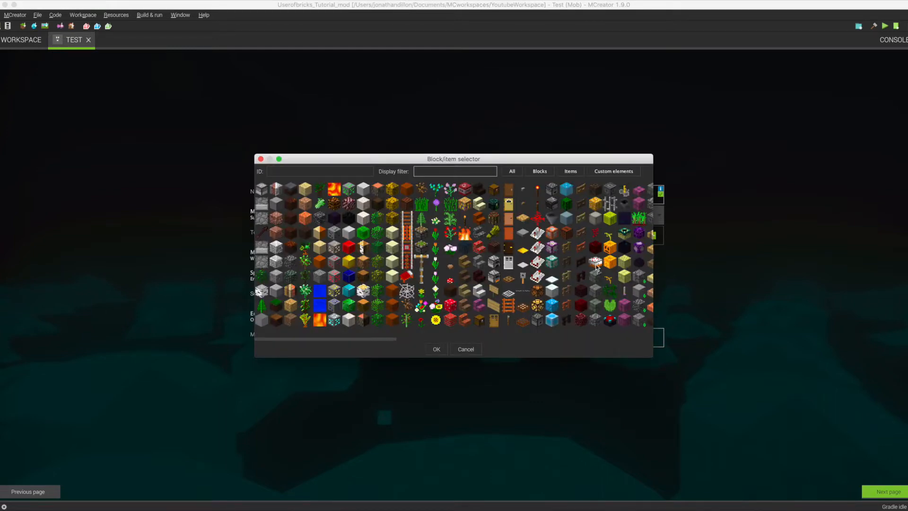
pyautogui.click(479, 291)
pyautogui.doubleClick(479, 291)
pyautogui.click(539, 318)
pyautogui.doubleClick(493, 295)
pyautogui.click(550, 321)
pyautogui.click(586, 279)
pyautogui.doubleClick(585, 279)
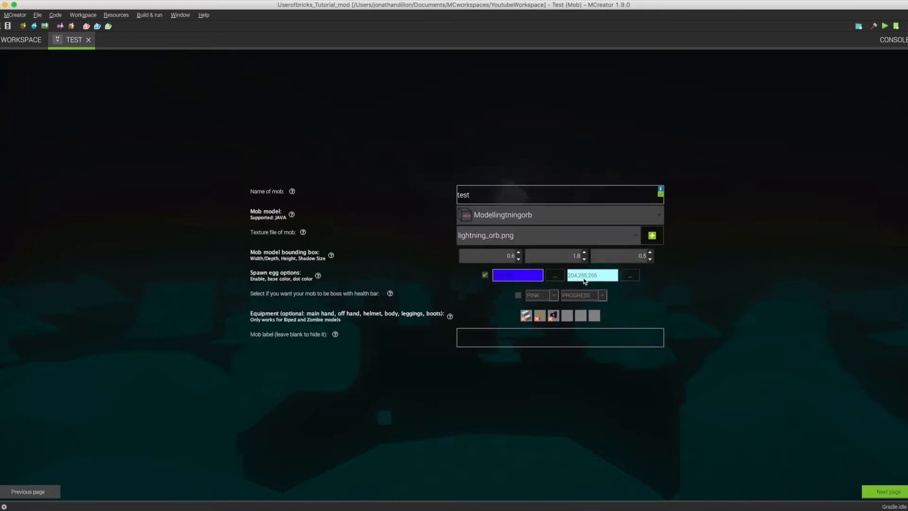
# Clear the mob's helmet, off hand and main hand equipment.
pyautogui.click(551, 321)
pyautogui.click(540, 321)
pyautogui.click(525, 319)
# Set the mob's behavioural characteristics to Creature and leave its creature type as UNDEFINED.
pyautogui.click(881, 497)
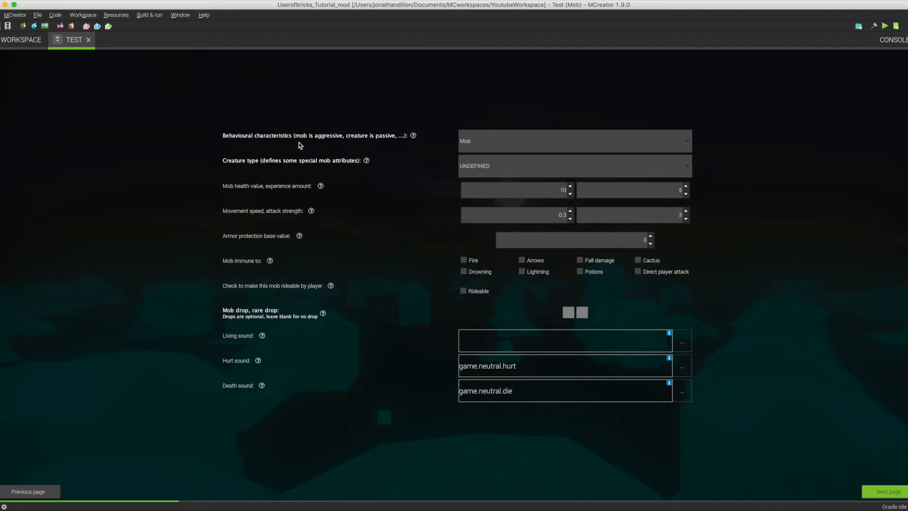
pyautogui.click(505, 143)
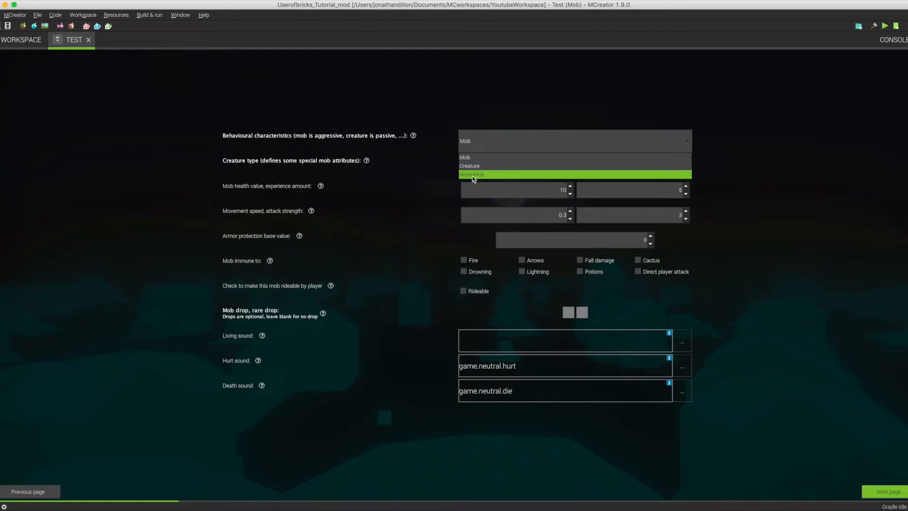
pyautogui.click(443, 122)
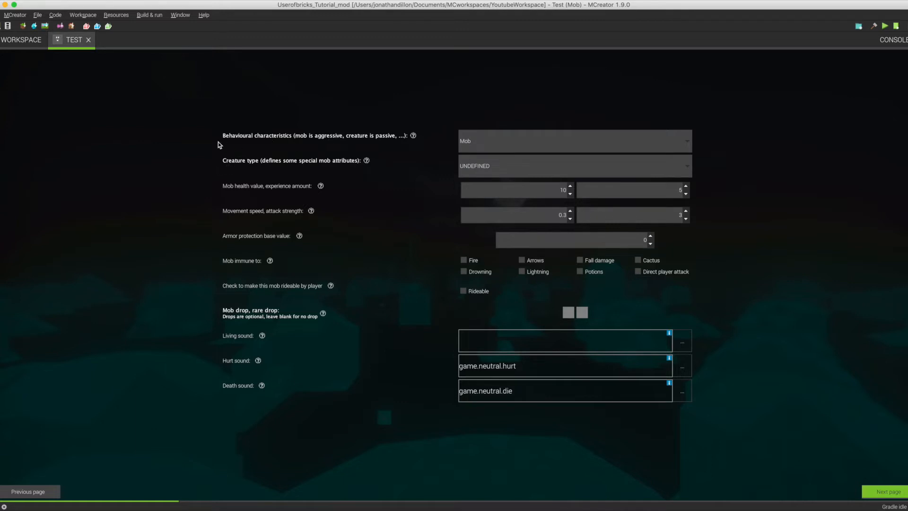
pyautogui.click(513, 144)
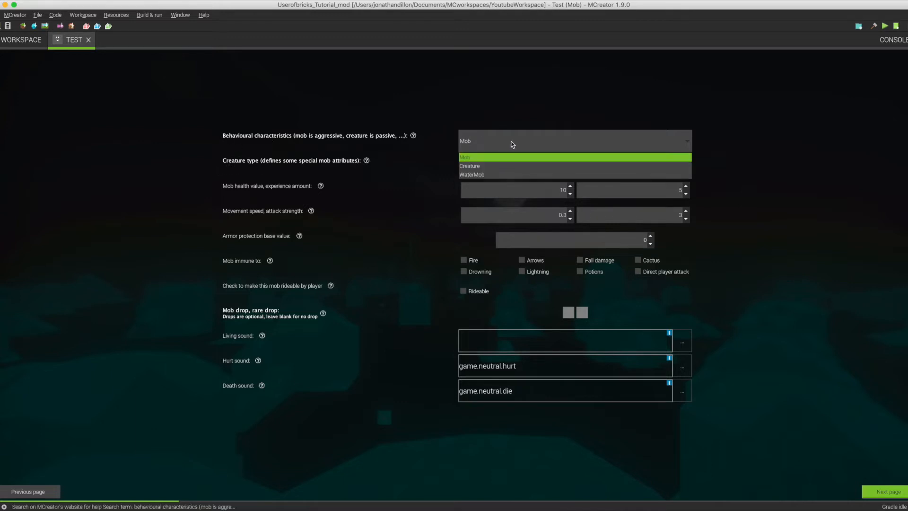
pyautogui.click(470, 166)
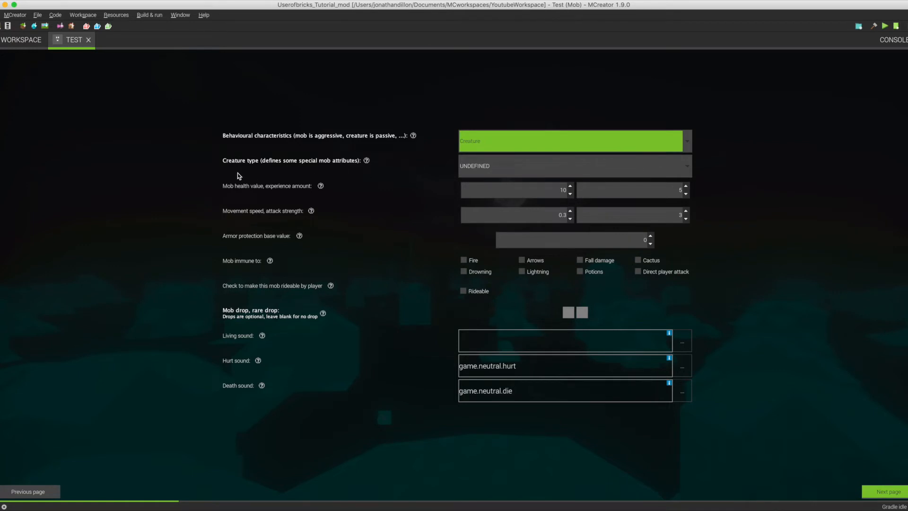
pyautogui.click(470, 169)
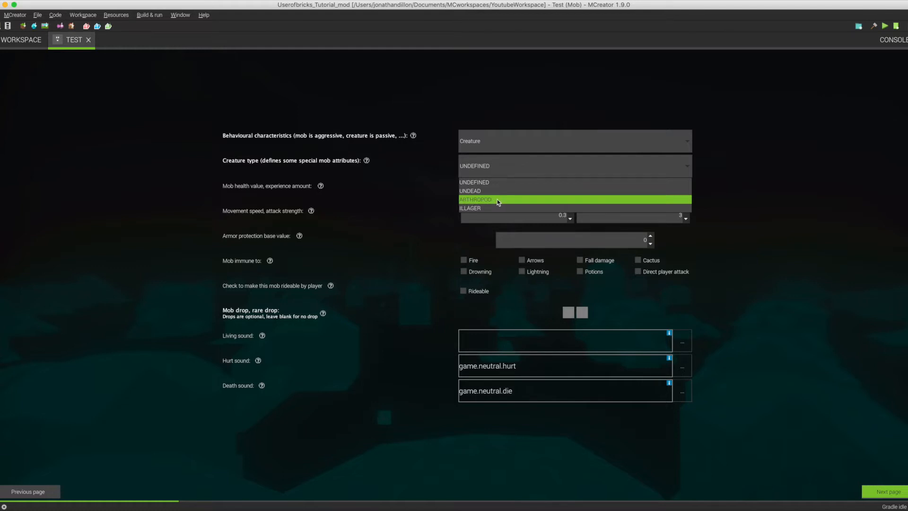
pyautogui.click(445, 190)
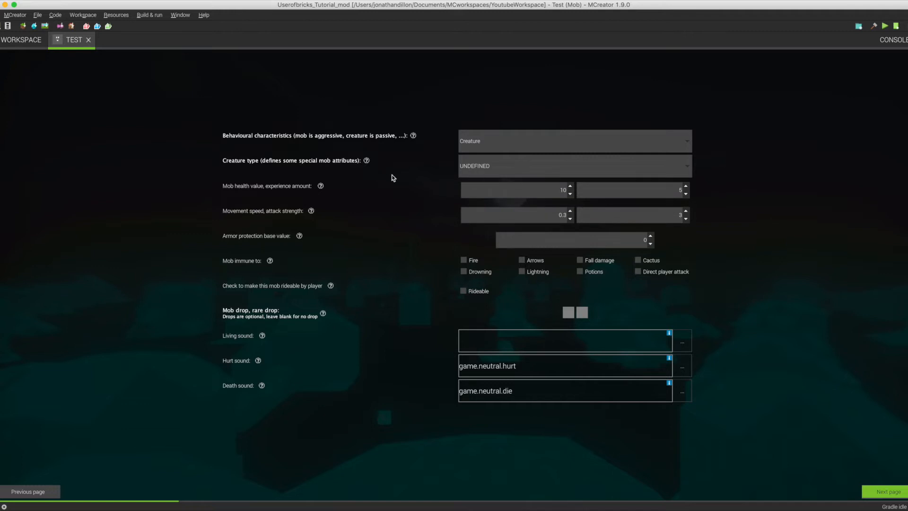
pyautogui.click(483, 166)
pyautogui.click(448, 168)
# Make the mob immune to direct player attack and drowning.
pyautogui.click(651, 237)
pyautogui.click(636, 273)
pyautogui.click(464, 273)
# Set the mob's living sound to block.brewing_stand.brew from the available game sounds.
pyautogui.click(682, 342)
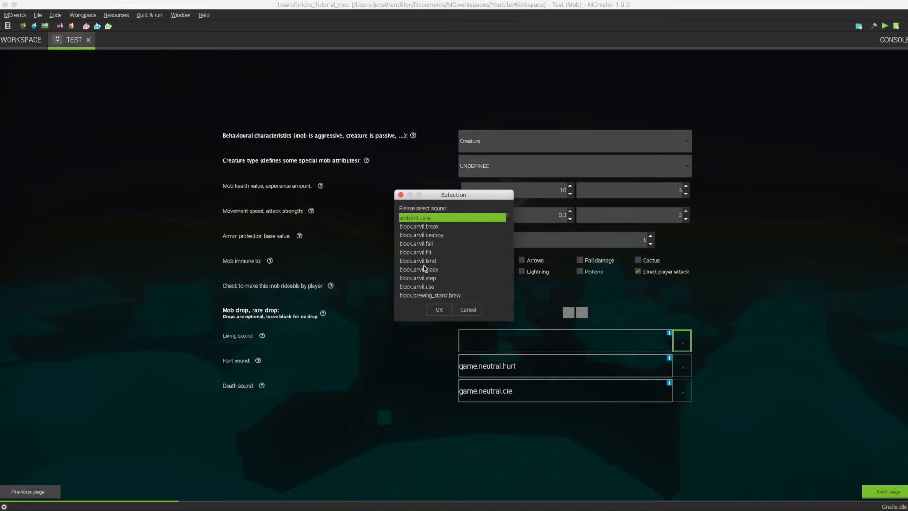
pyautogui.scroll(-6, 424, 268)
pyautogui.scroll(-3, 425, 268)
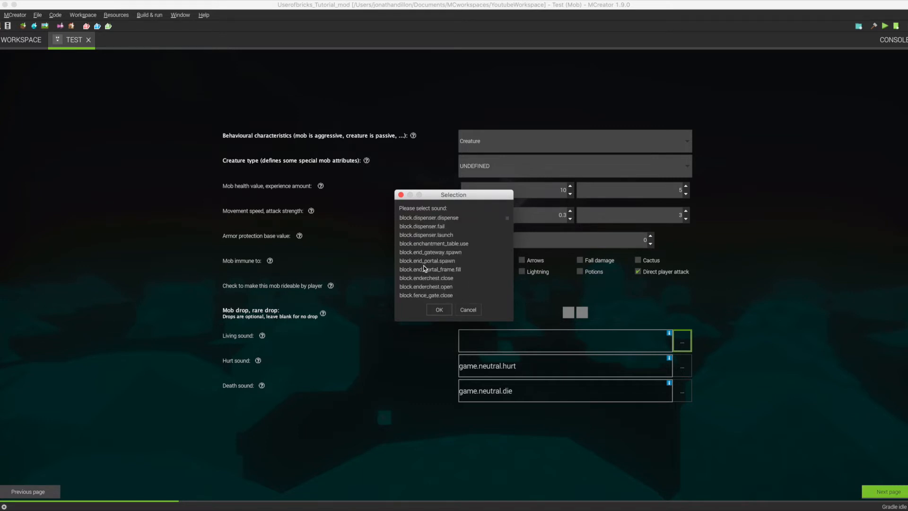
pyautogui.scroll(-10, 437, 260)
pyautogui.scroll(-20, 437, 260)
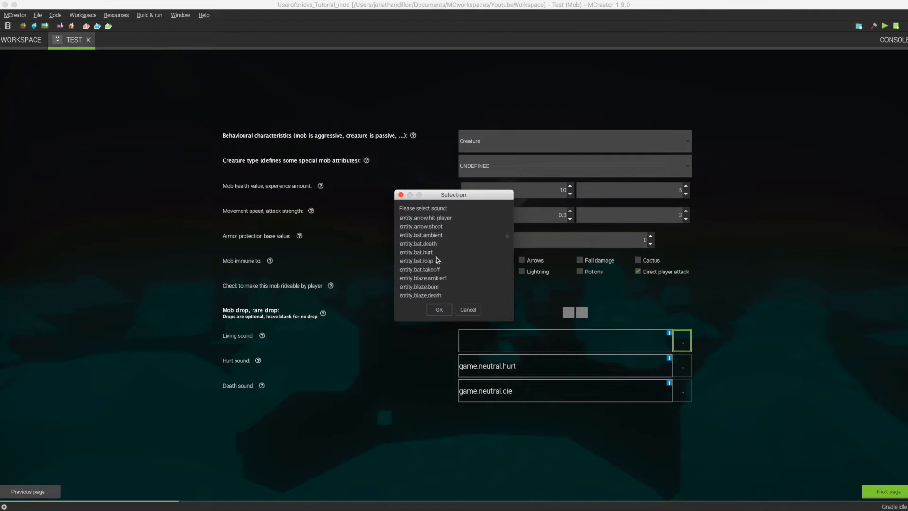
pyautogui.scroll(-15, 437, 260)
pyautogui.scroll(20, 438, 260)
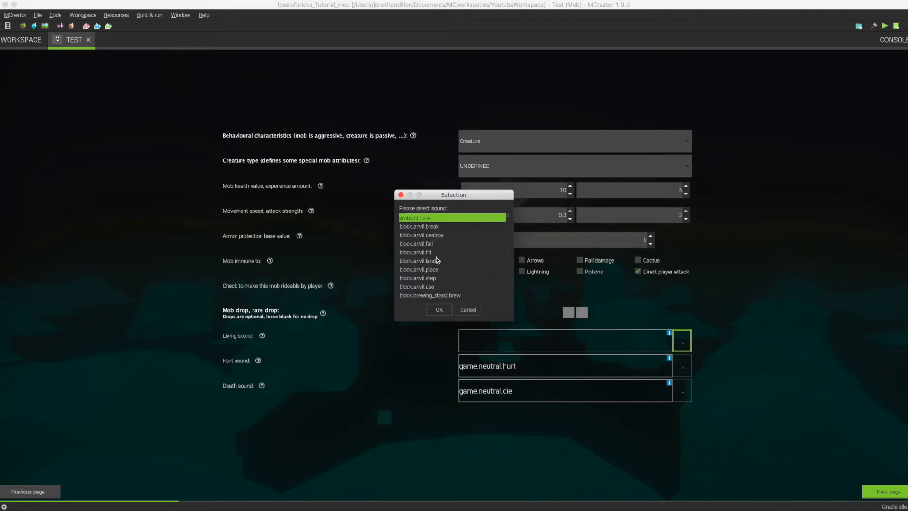
pyautogui.scroll(-3, 435, 262)
pyautogui.scroll(3, 435, 262)
pyautogui.doubleClick(424, 288)
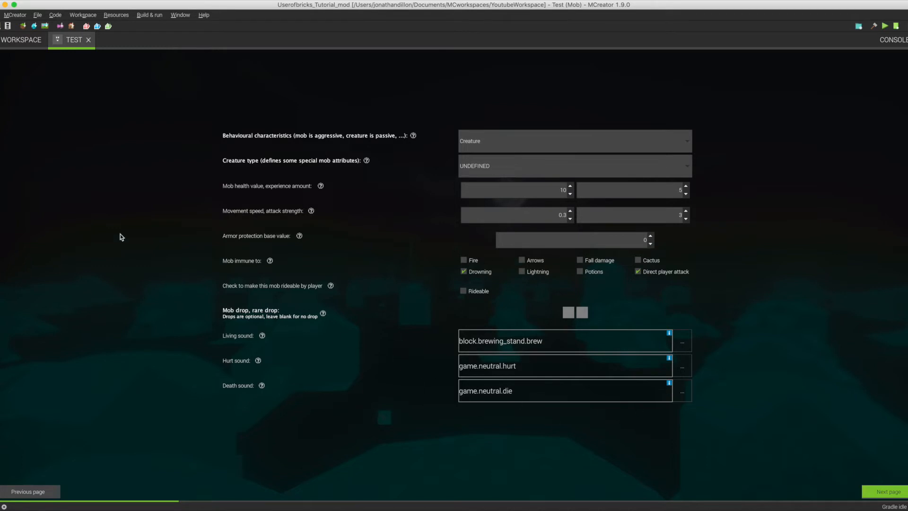
# Examine the workspace's sound file resources and the option for importing ogg sounds.
pyautogui.click(17, 41)
pyautogui.click(3, 133)
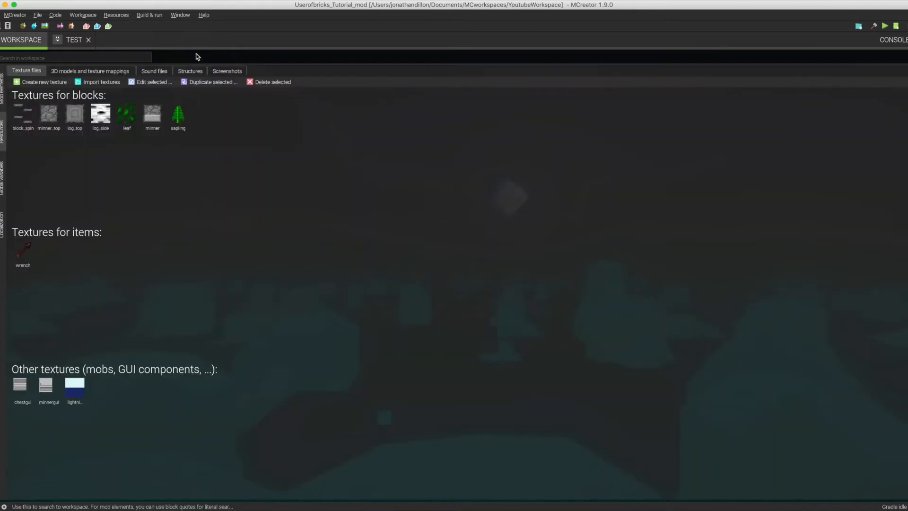
pyautogui.click(152, 73)
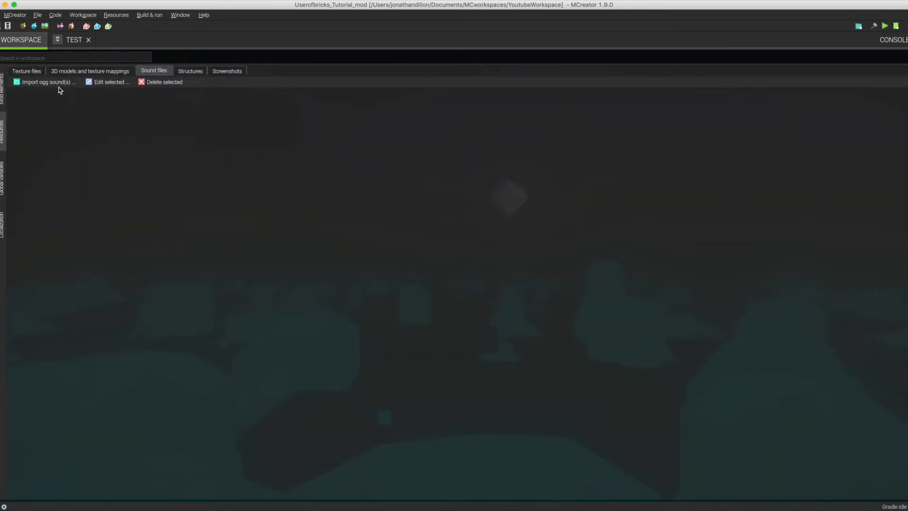
# Return to the Test mob and set its living sound to block.end_portal.spawn.
pyautogui.click(73, 40)
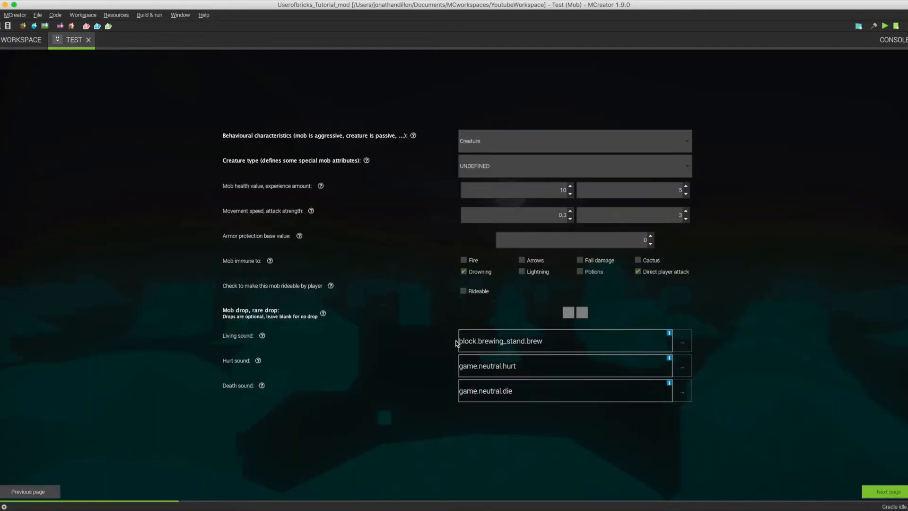
pyautogui.click(681, 340)
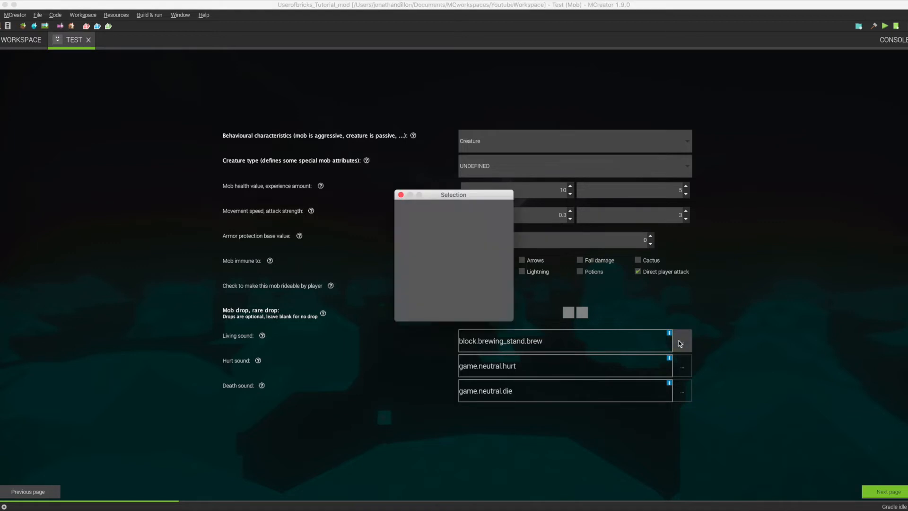
pyautogui.scroll(-5, 473, 258)
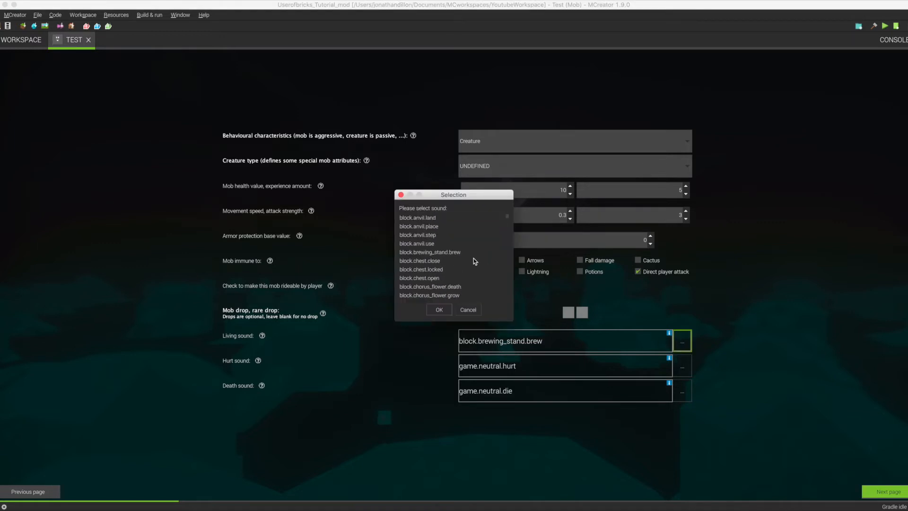
pyautogui.scroll(-4, 473, 258)
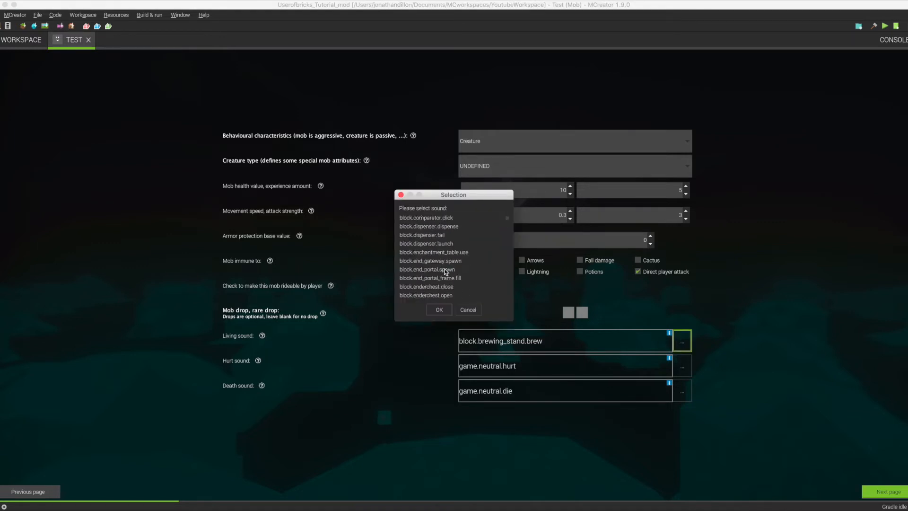
pyautogui.click(432, 270)
pyautogui.click(439, 310)
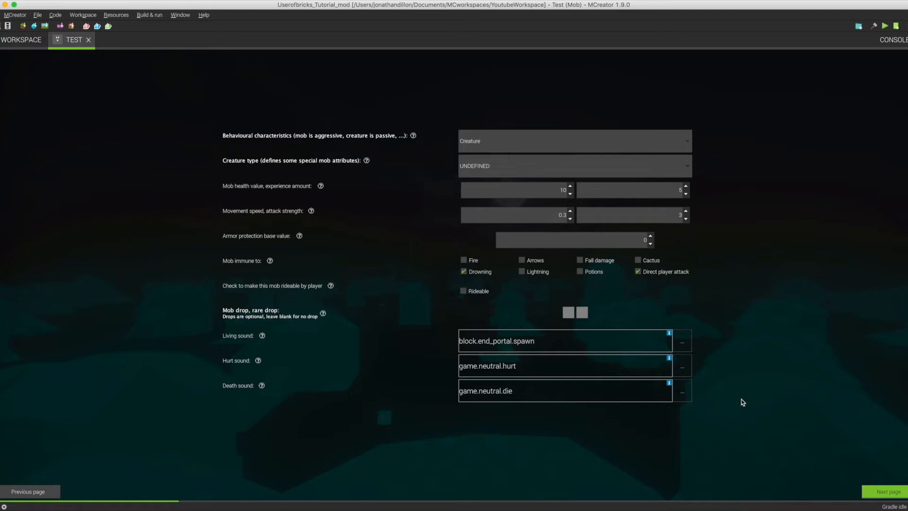
# Go to the mob's particle settings and examine the available particle types, leaving EXPLOSION_NORMAL selected.
pyautogui.click(886, 492)
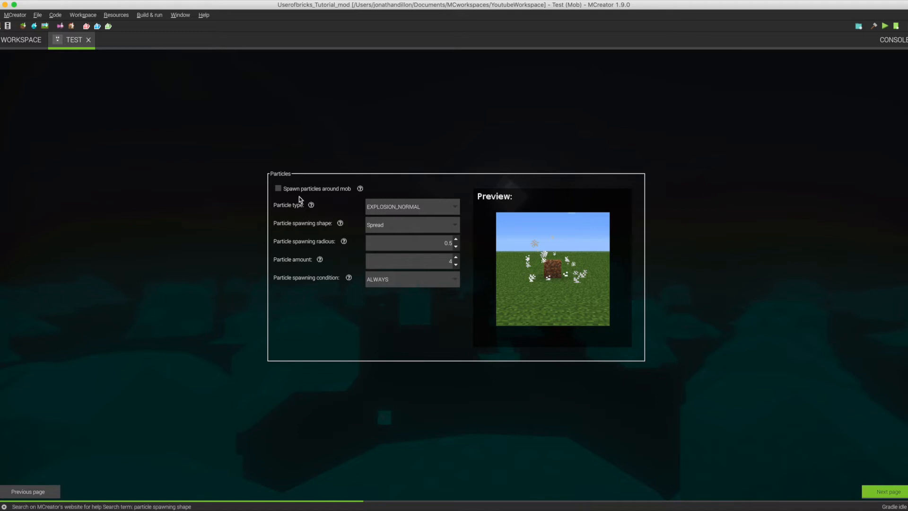
pyautogui.click(407, 207)
pyautogui.scroll(-3, 393, 248)
pyautogui.scroll(-5, 394, 248)
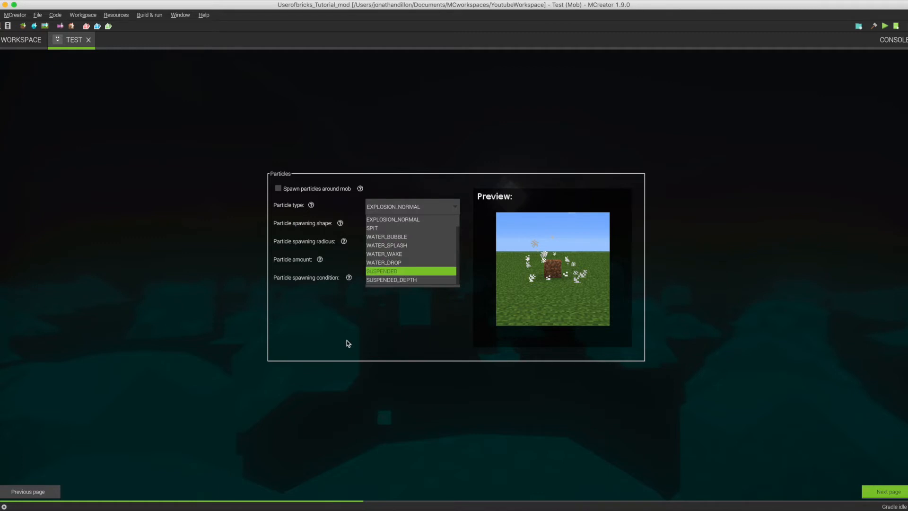
pyautogui.click(374, 345)
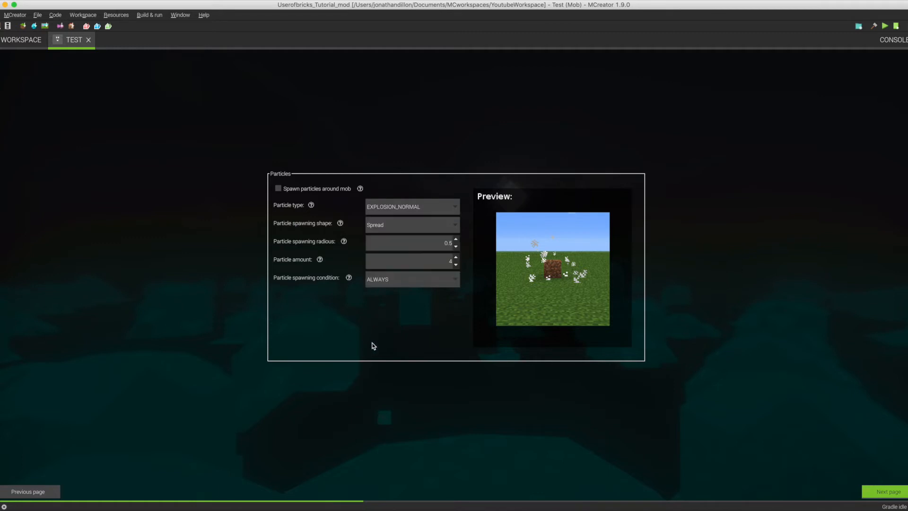
# Preview the Top, Tube and Plane particle spawning shapes one after another, and restore the shape to Spread.
pyautogui.click(440, 226)
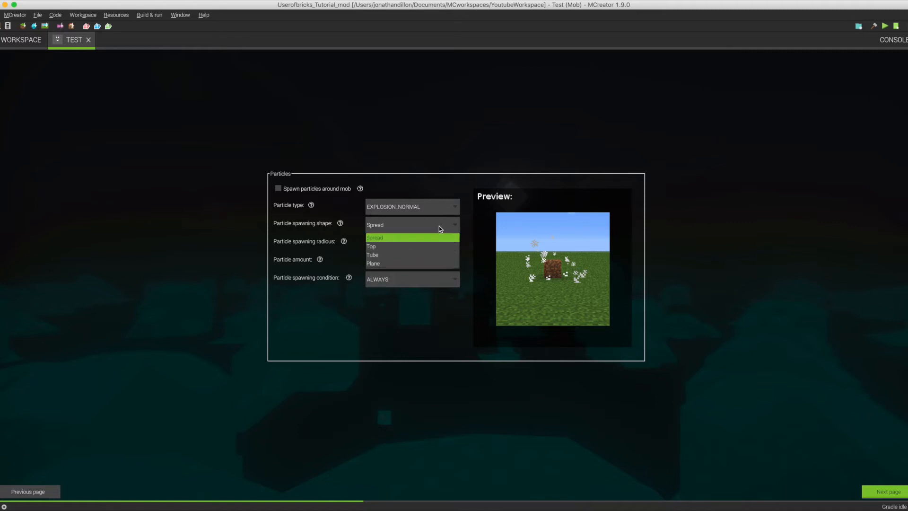
pyautogui.click(413, 247)
pyautogui.click(405, 226)
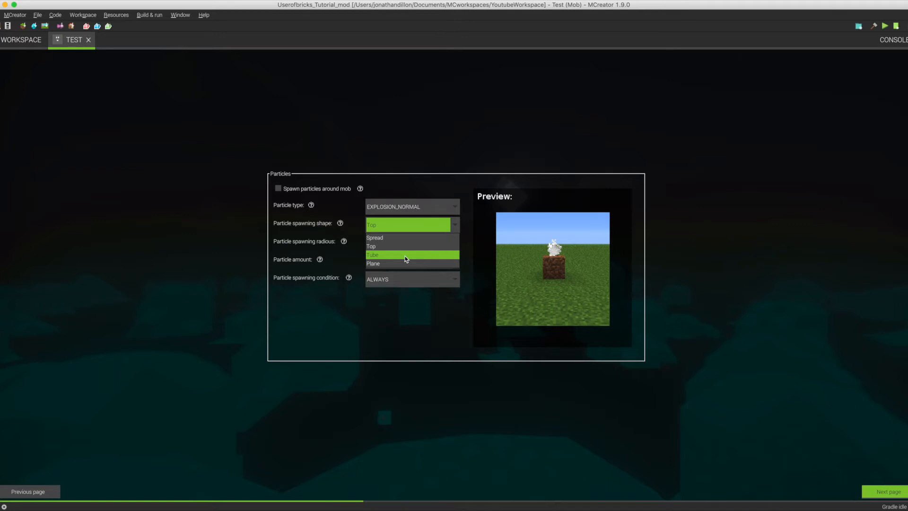
pyautogui.click(400, 255)
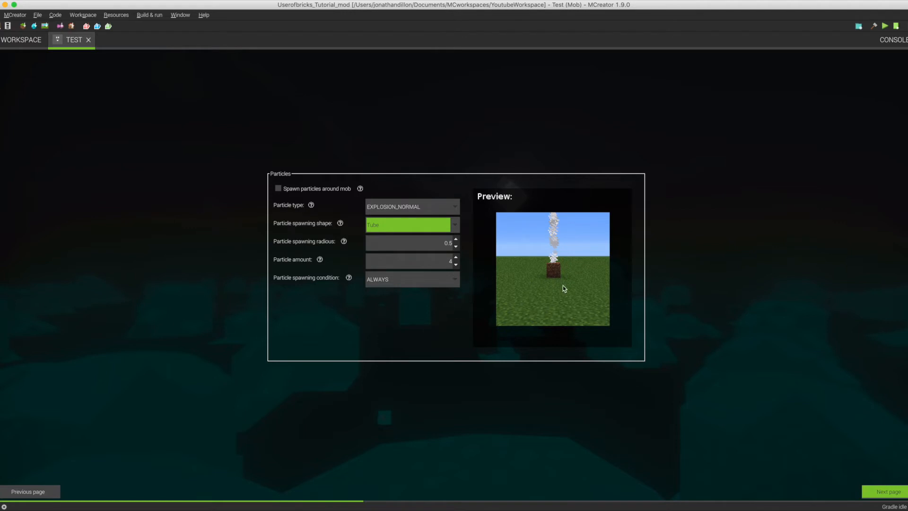
pyautogui.click(416, 225)
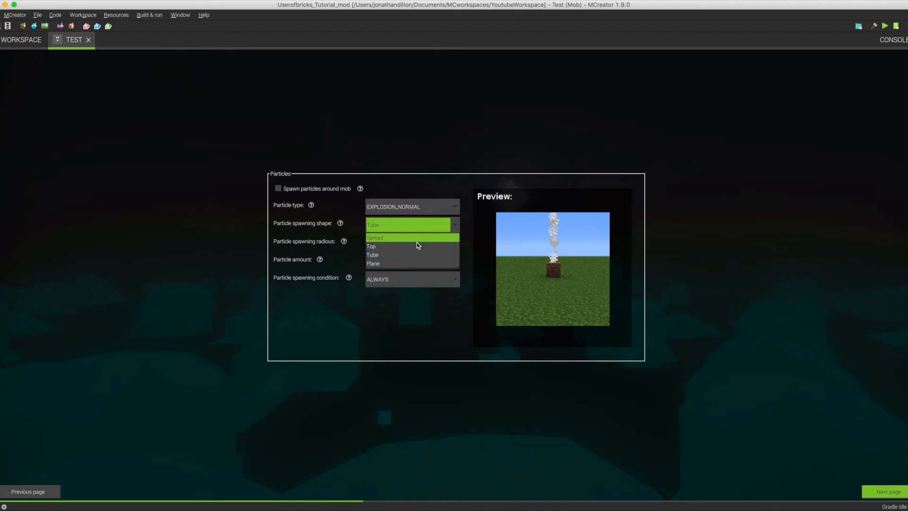
pyautogui.click(406, 264)
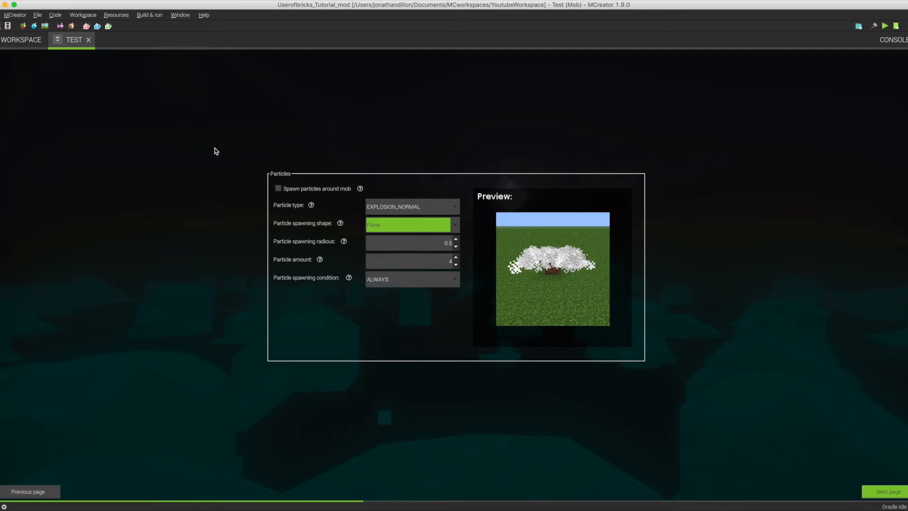
pyautogui.click(454, 230)
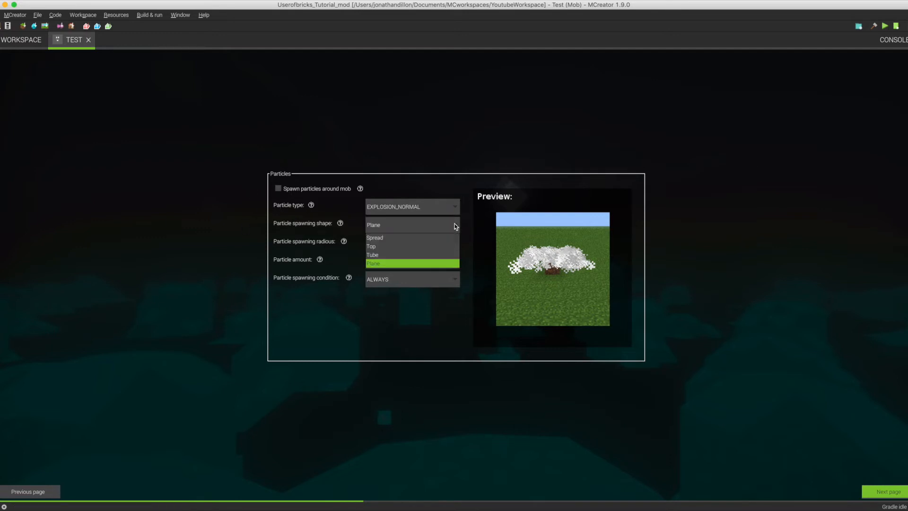
pyautogui.click(399, 235)
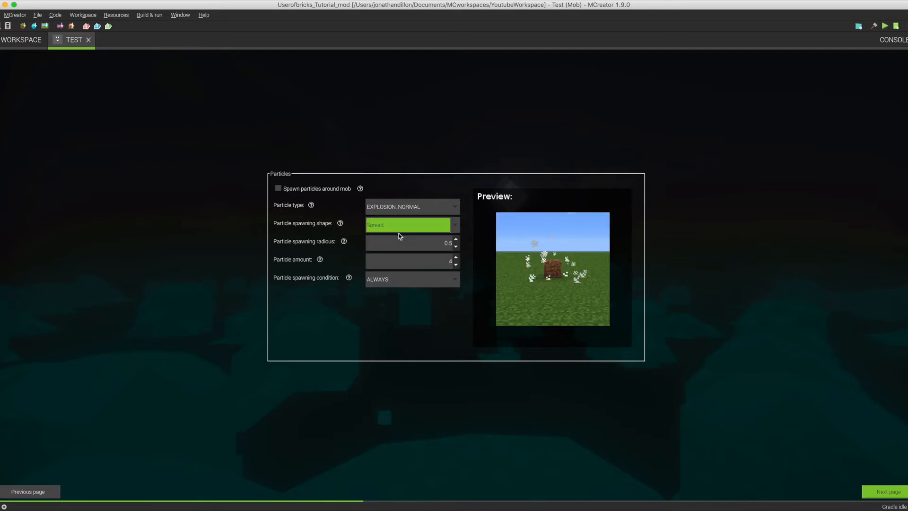
# Check the particle spawning condition choices and the scope options for a new global variable, cancel the variable and return to the Test mob.
pyautogui.click(450, 279)
pyautogui.click(450, 280)
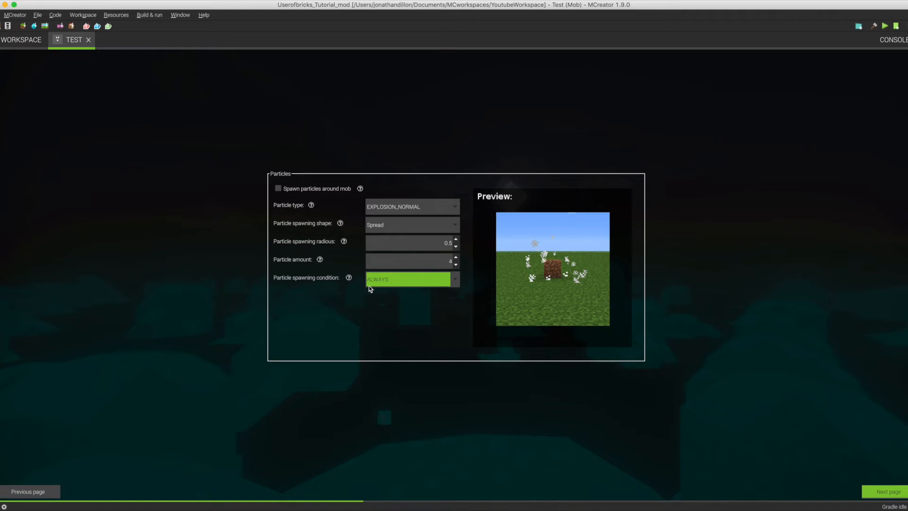
pyautogui.click(5, 43)
pyautogui.click(3, 191)
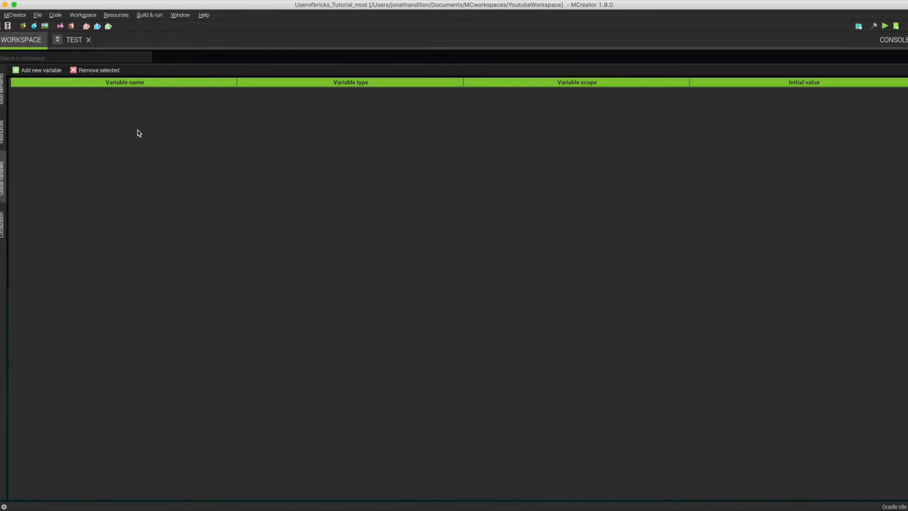
pyautogui.click(31, 69)
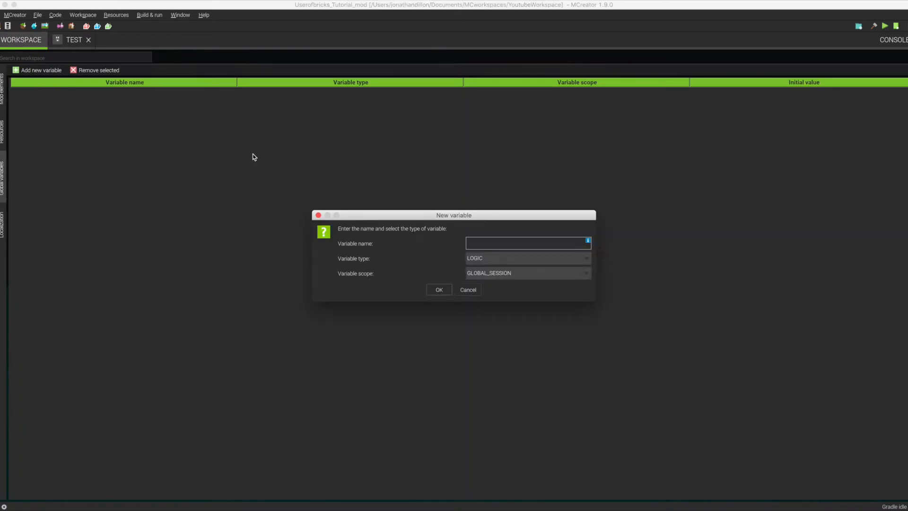
pyautogui.click(493, 273)
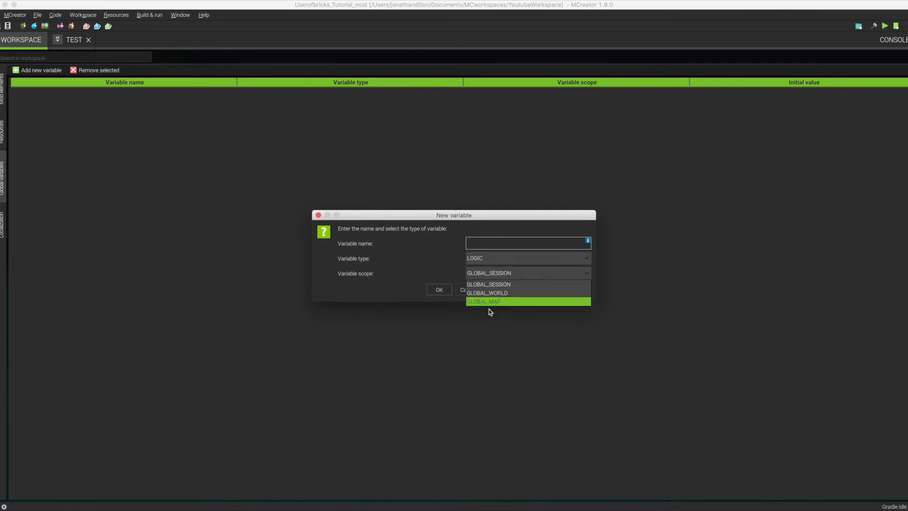
pyautogui.click(462, 288)
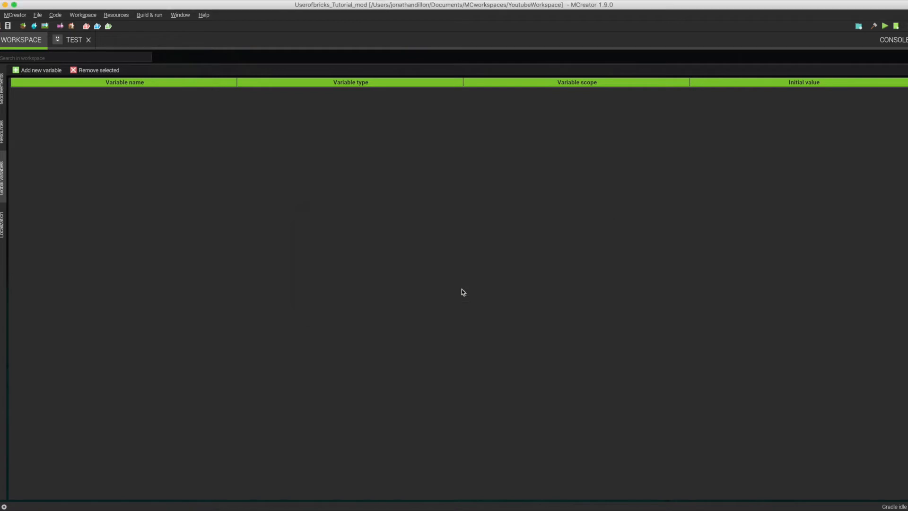
pyautogui.click(2, 97)
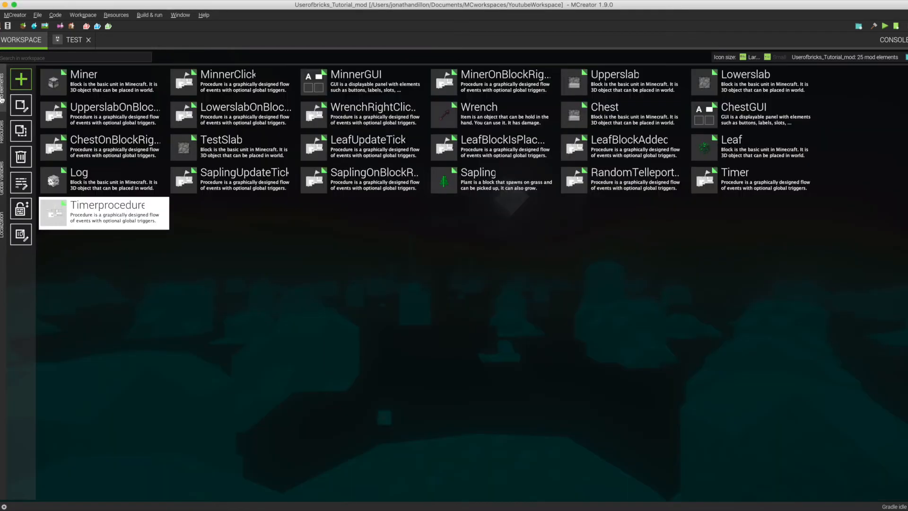
pyautogui.click(73, 40)
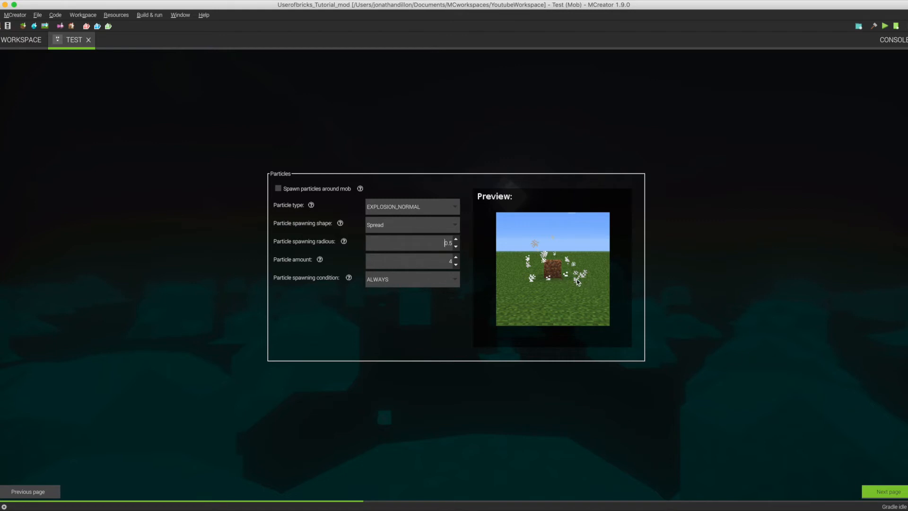
# Advance through the mob's event triggers to its AI settings and examine the basic and combat task blocks.
pyautogui.click(889, 493)
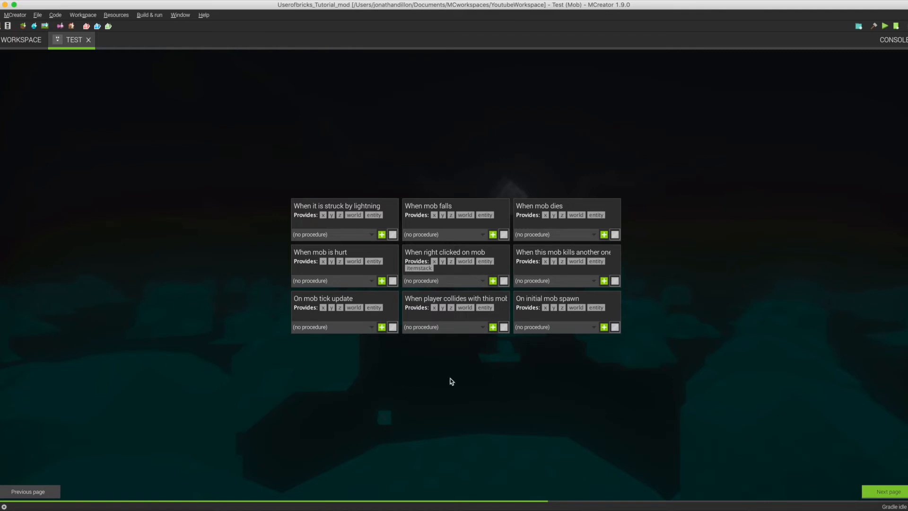
pyautogui.click(871, 490)
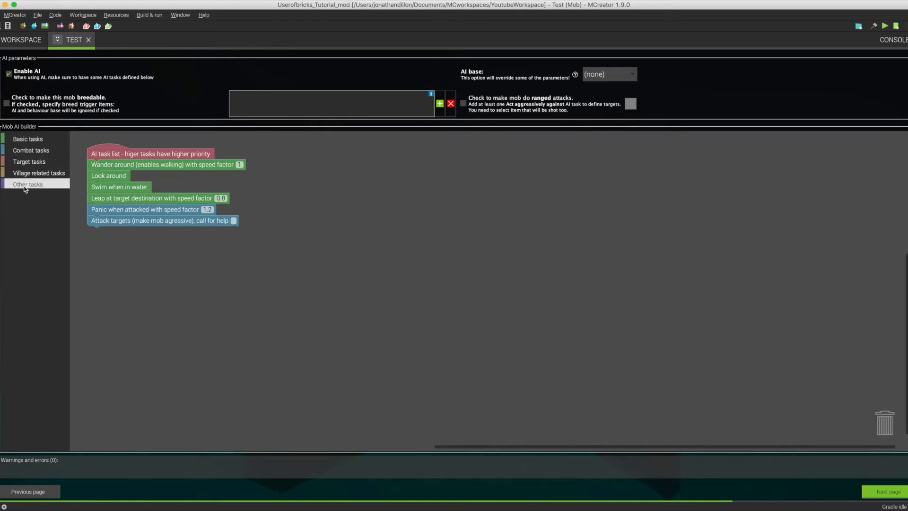
pyautogui.click(28, 139)
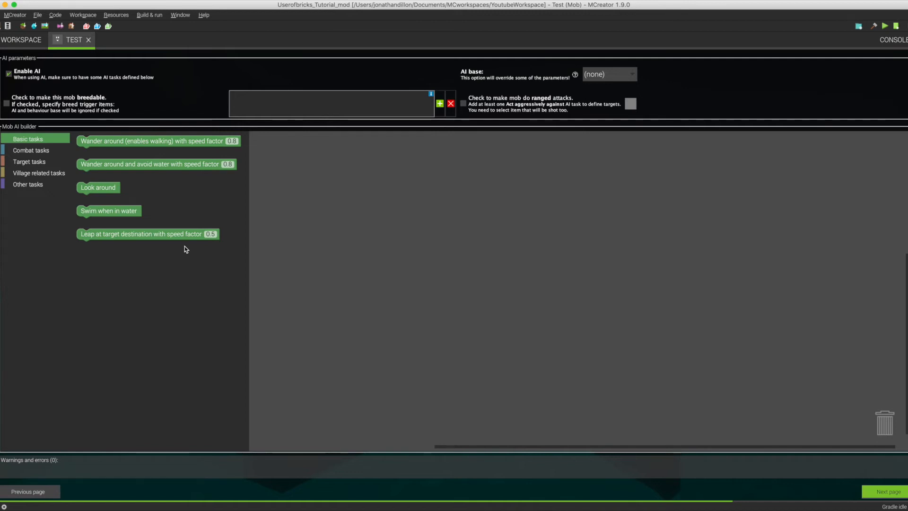
pyautogui.click(39, 152)
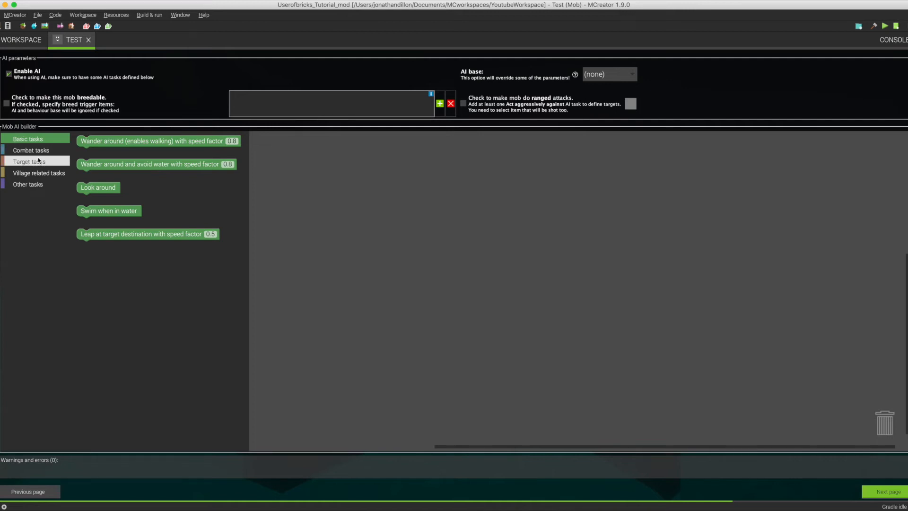
pyautogui.click(97, 146)
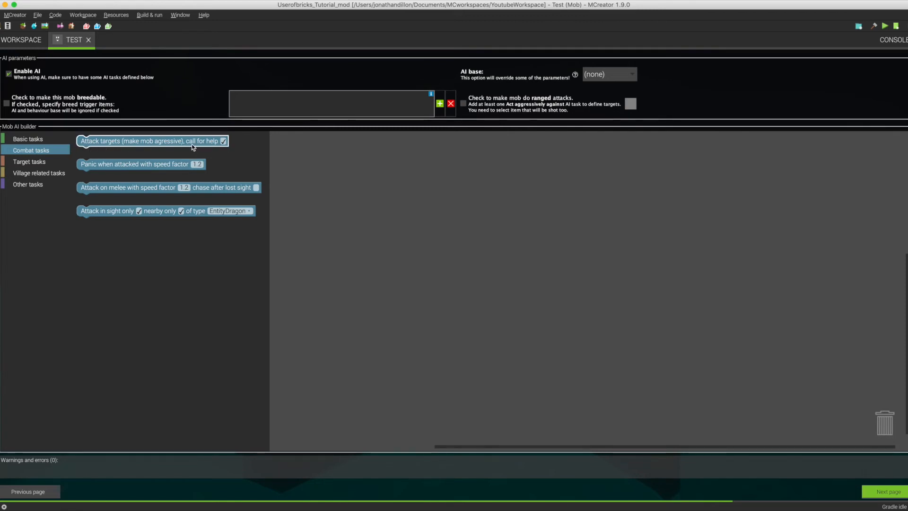
pyautogui.click(84, 188)
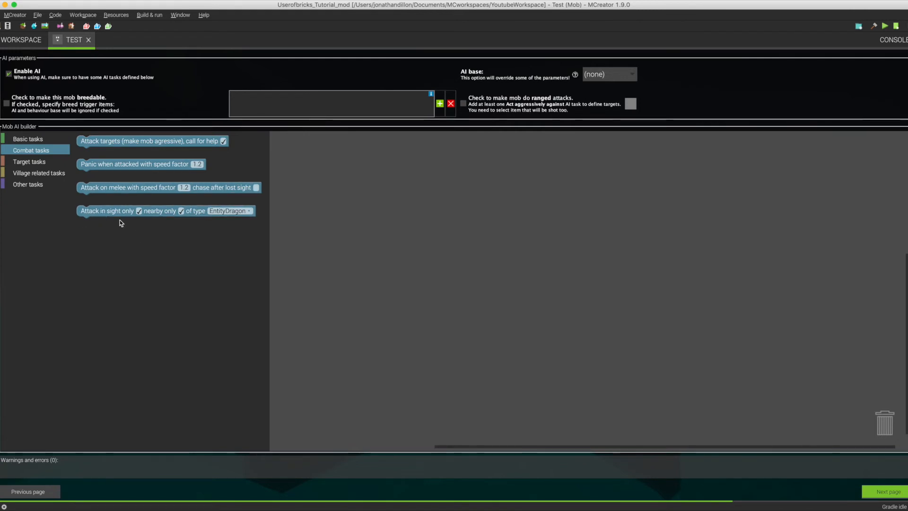
pyautogui.click(103, 193)
pyautogui.click(98, 215)
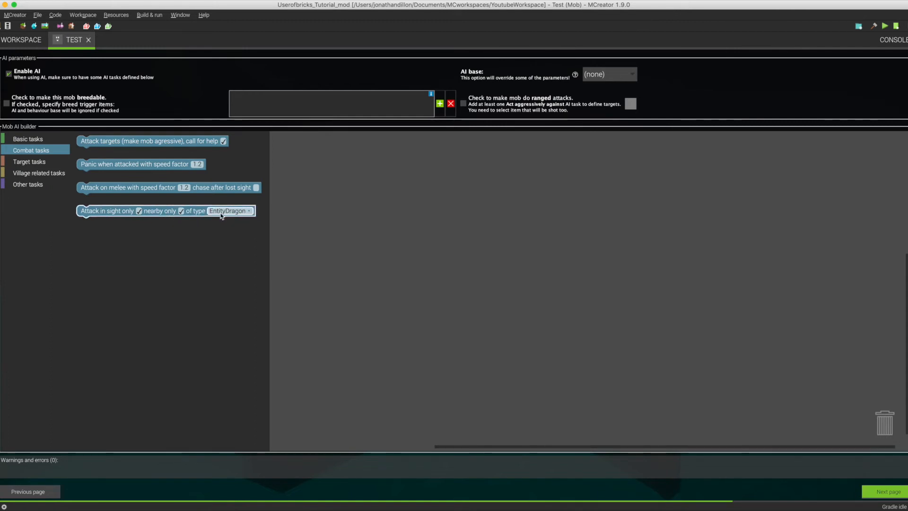
# Place an Attack in sight only block in the AI builder, browse its target entity types and delete the block.
pyautogui.moveTo(228, 215); pyautogui.dragTo(251, 229)
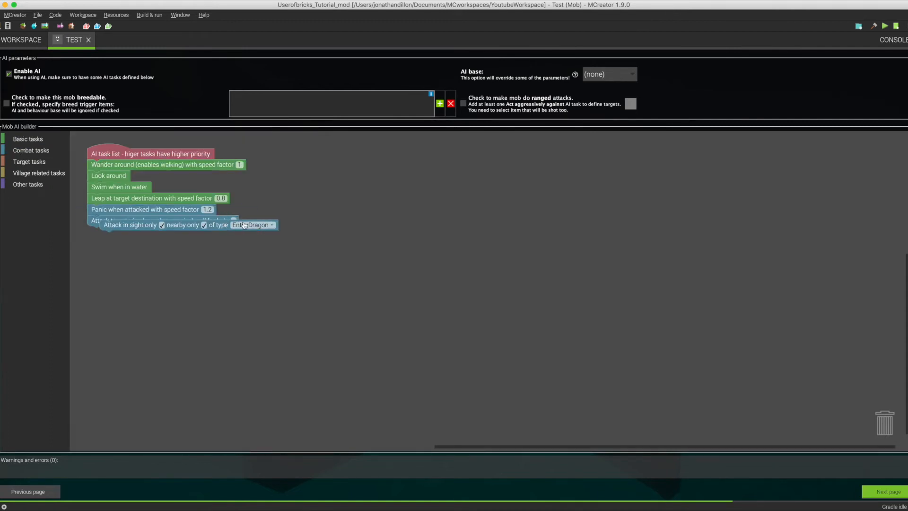
pyautogui.click(251, 225)
pyautogui.scroll(-5, 239, 317)
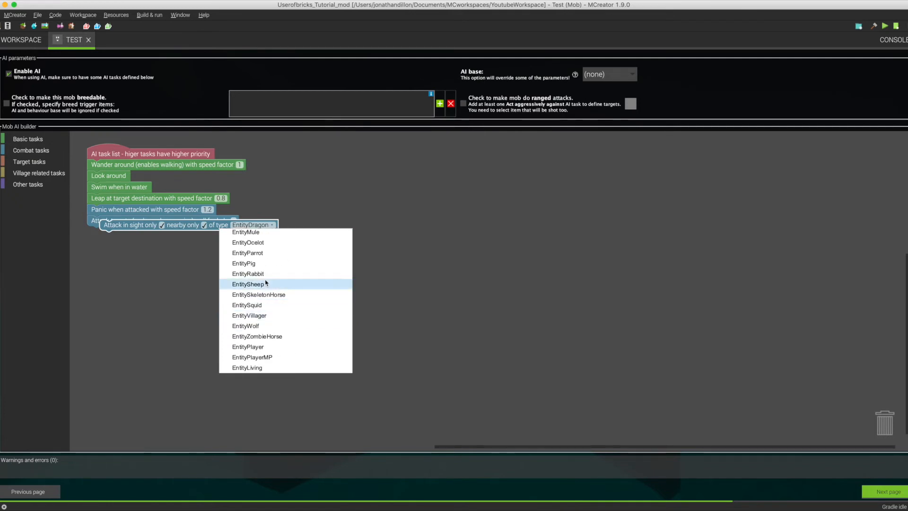
pyautogui.scroll(5, 274, 284)
pyautogui.click(368, 176)
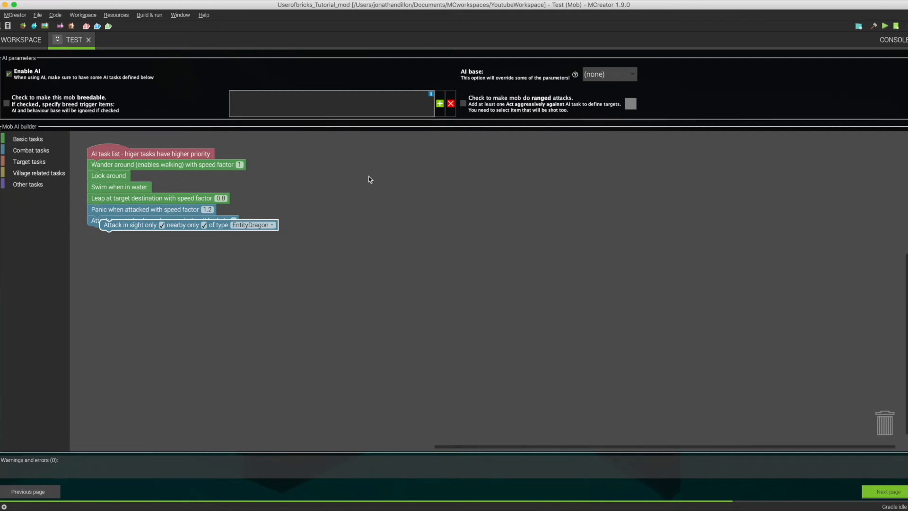
pyautogui.click(136, 228)
pyautogui.press('Delete')
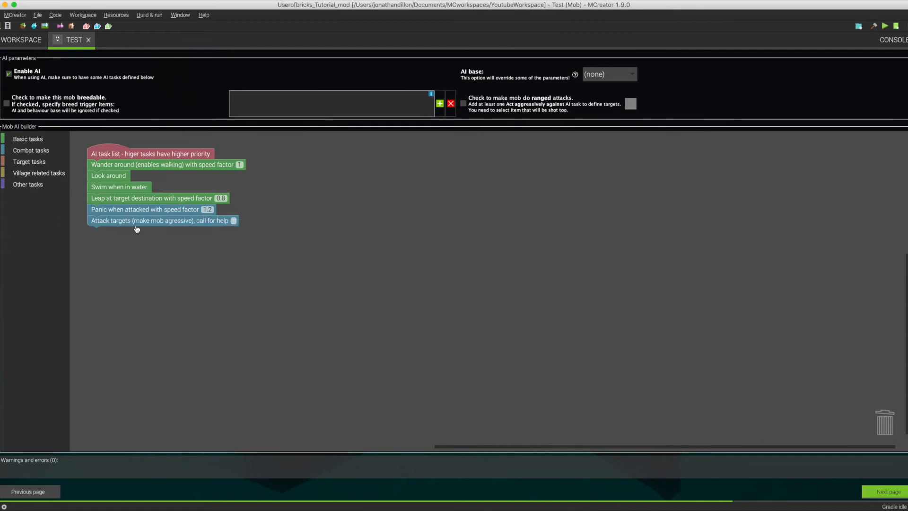
# Examine the combat, target, village related and other task blocks in the AI builder, and return to the task list.
pyautogui.click(31, 150)
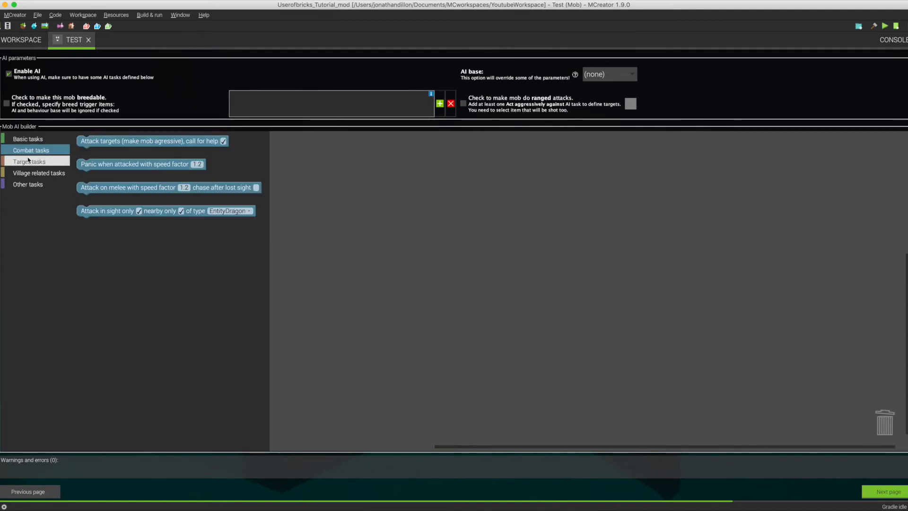
pyautogui.click(88, 192)
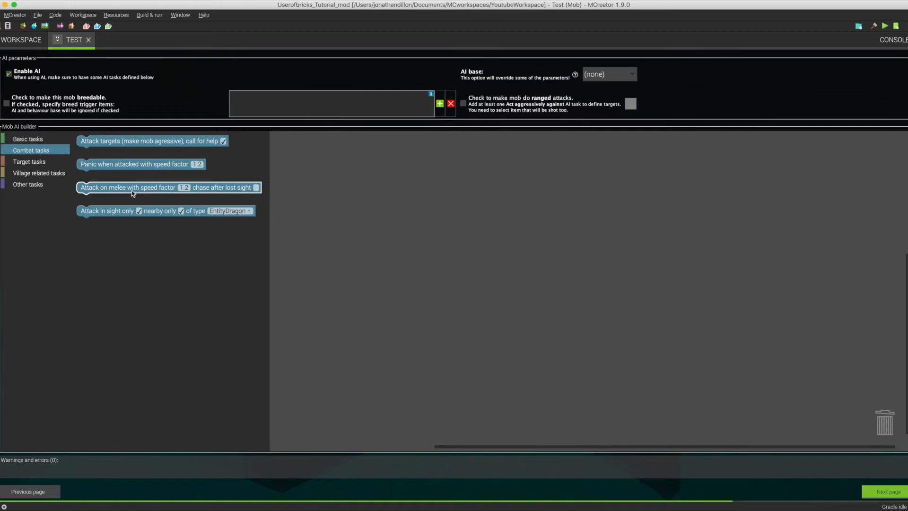
pyautogui.click(29, 162)
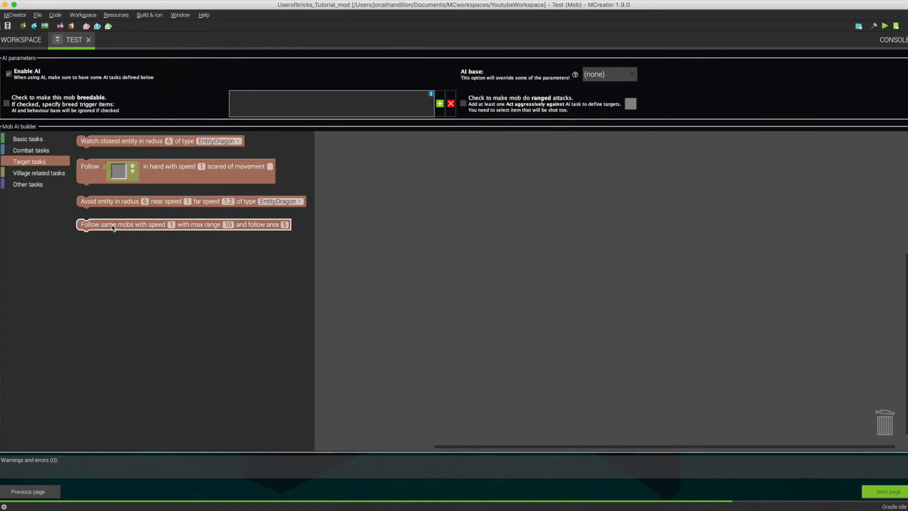
pyautogui.click(45, 175)
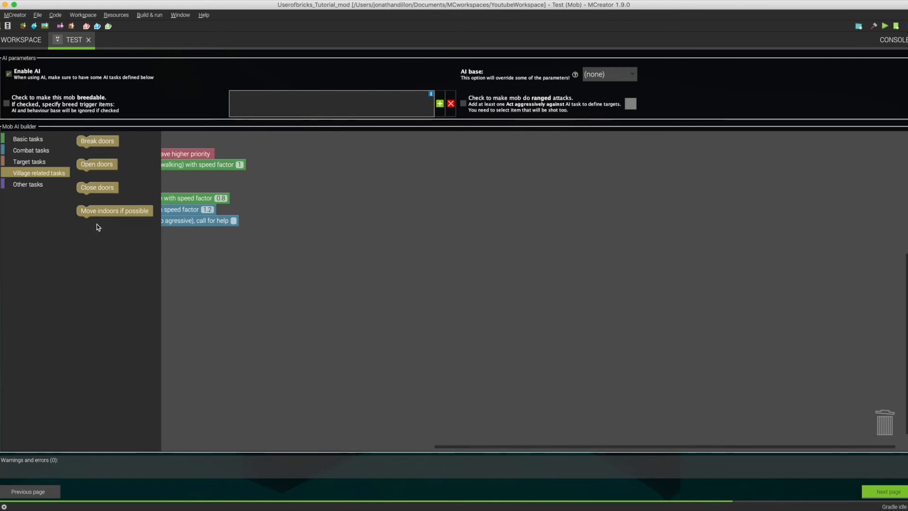
pyautogui.click(26, 185)
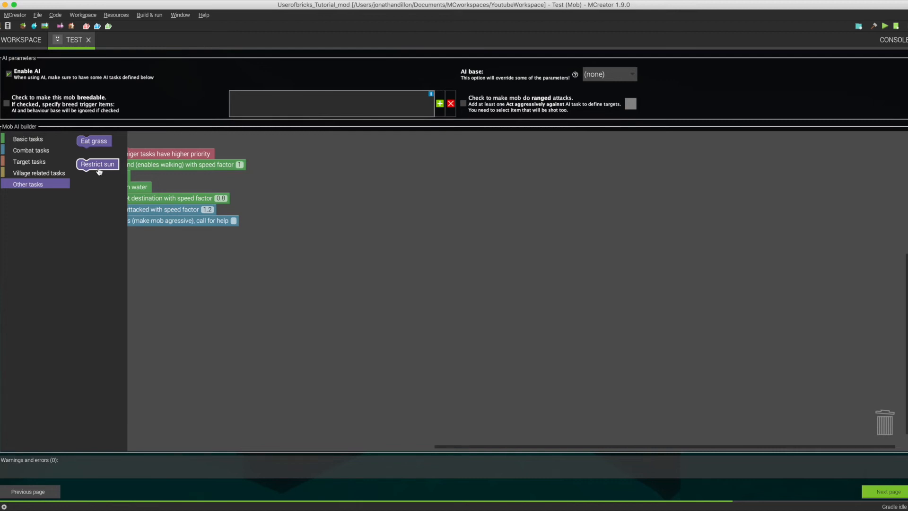
pyautogui.click(285, 274)
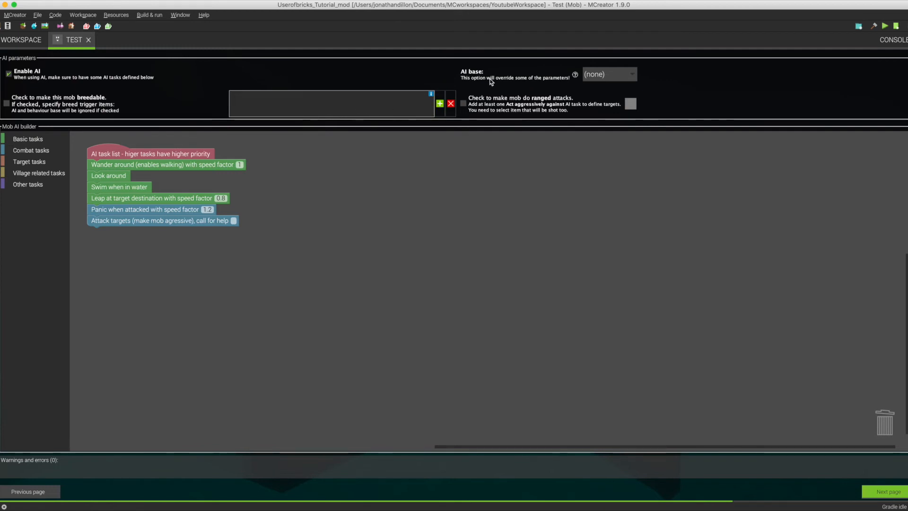
# Browse the available AI base mobs from Creeper to PigZombie, and leave the AI base at (none).
pyautogui.click(626, 76)
pyautogui.scroll(-4, 614, 152)
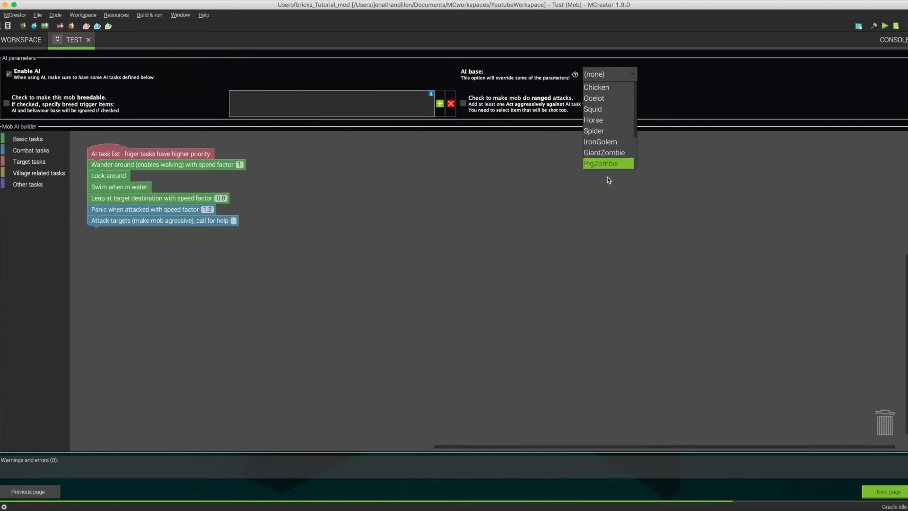
pyautogui.scroll(4, 612, 162)
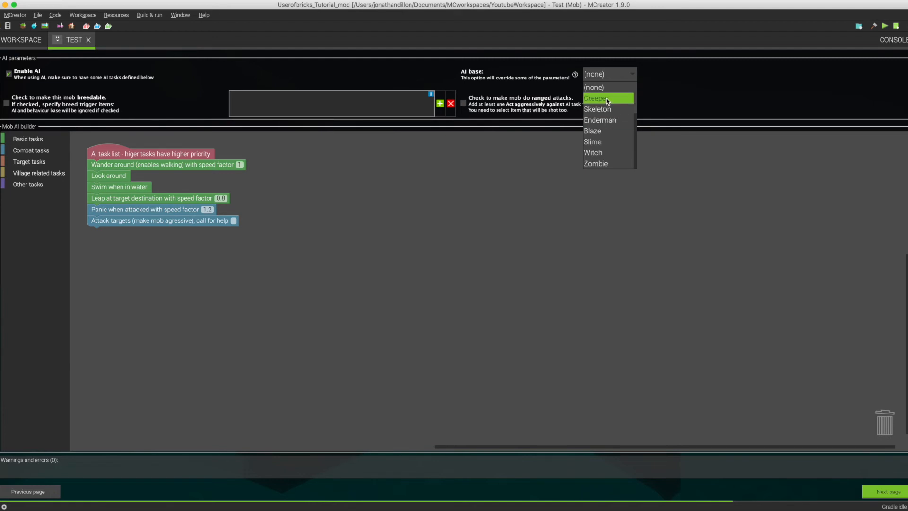
pyautogui.scroll(-3, 611, 143)
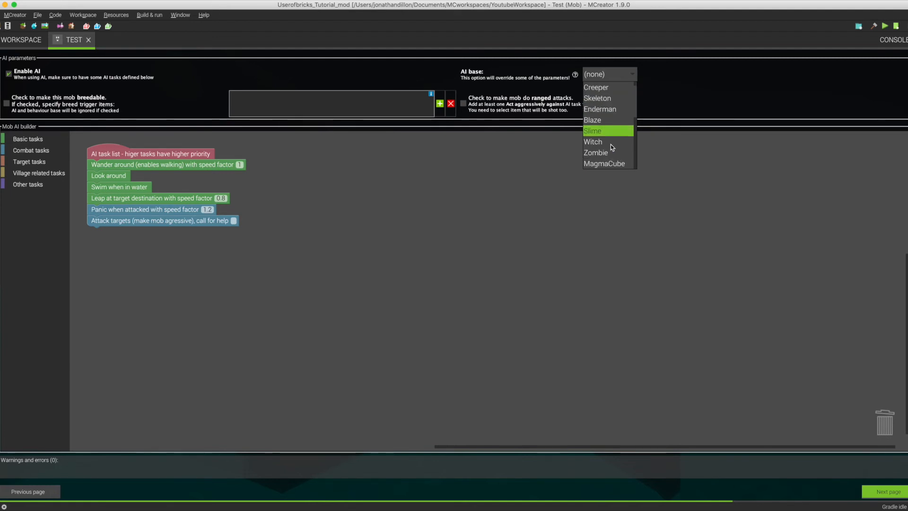
pyautogui.scroll(-2, 611, 144)
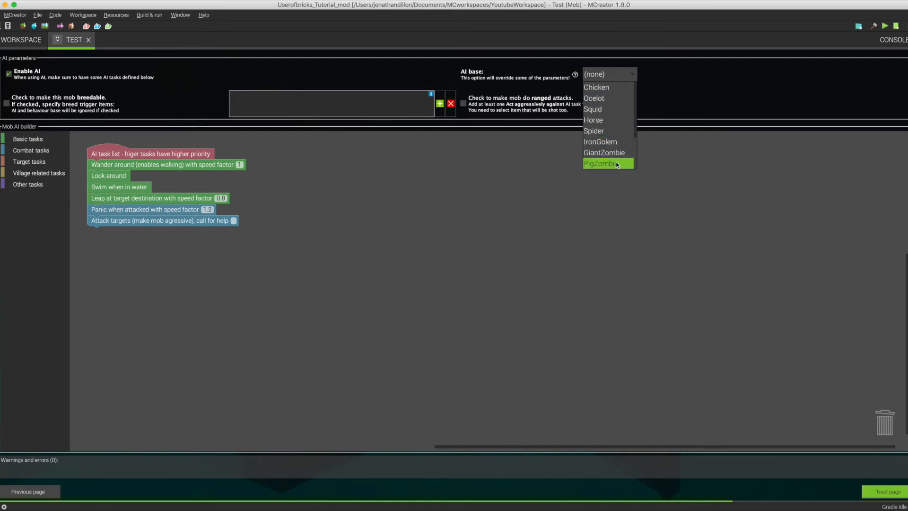
pyautogui.scroll(5, 615, 162)
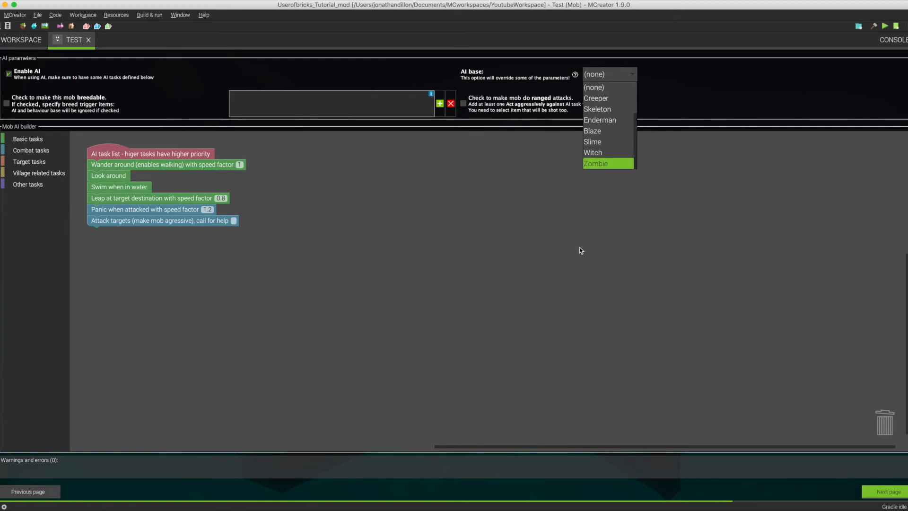
pyautogui.click(540, 173)
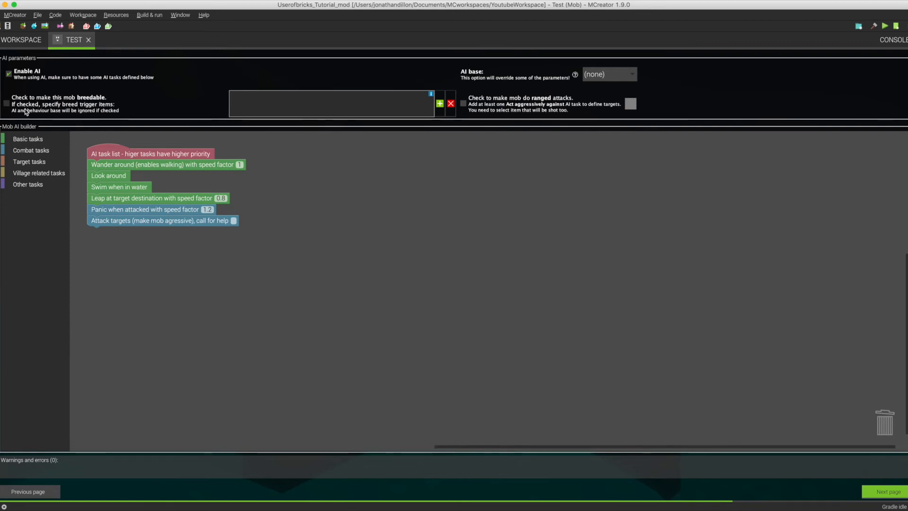
# Make the mob breedable, open the breed trigger item choices, cancel the selection and turn breeding off again.
pyautogui.click(7, 103)
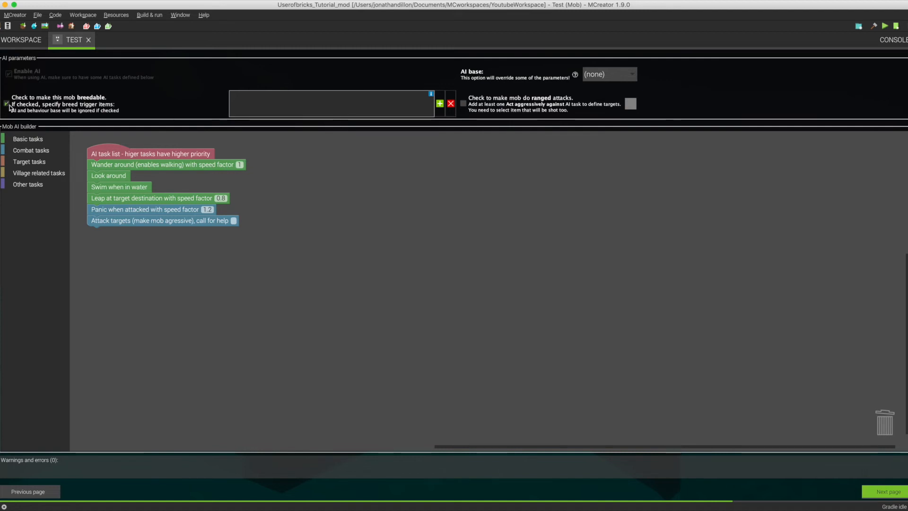
pyautogui.click(438, 104)
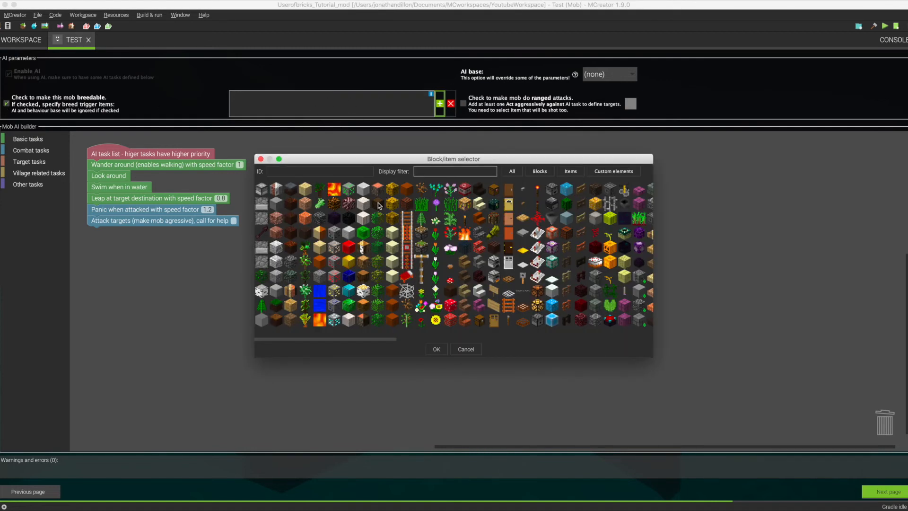
pyautogui.click(466, 350)
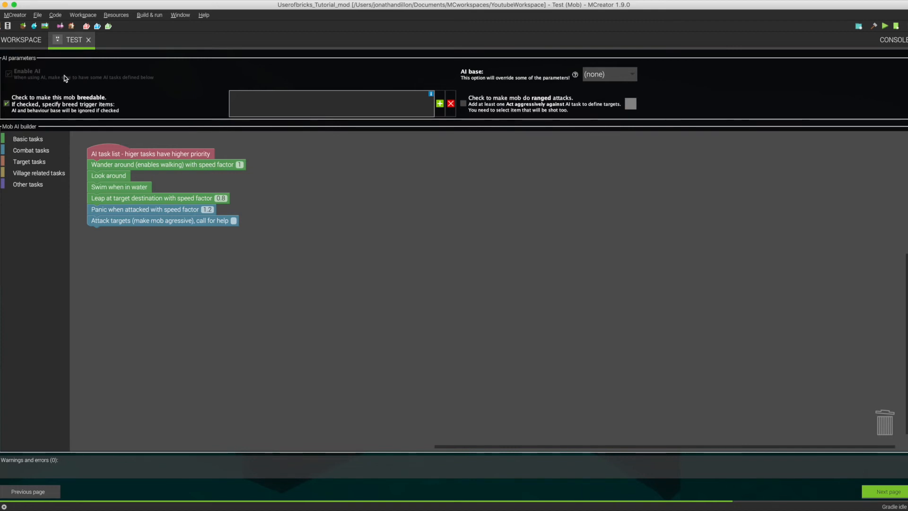
pyautogui.click(7, 104)
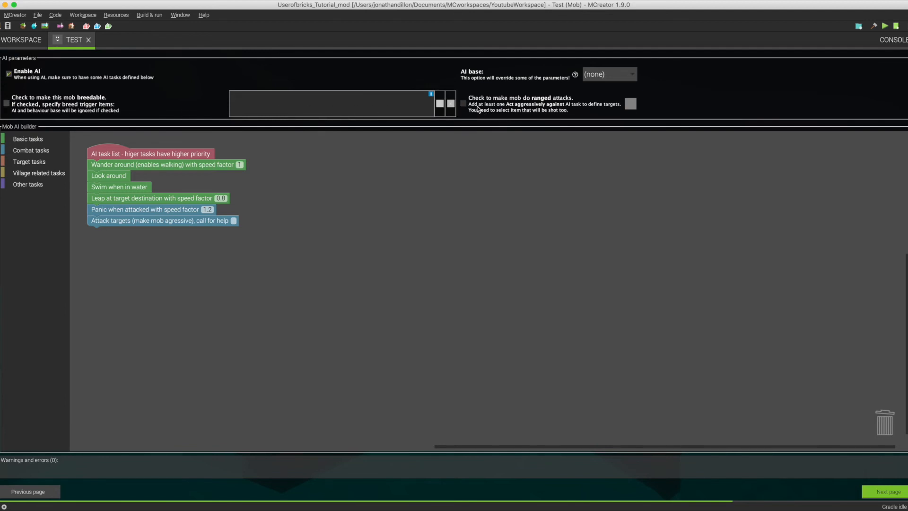
# Enable ranged attacks for the mob, view the choices for the item it shoots, cancel the selection and disable ranged attacks.
pyautogui.click(493, 108)
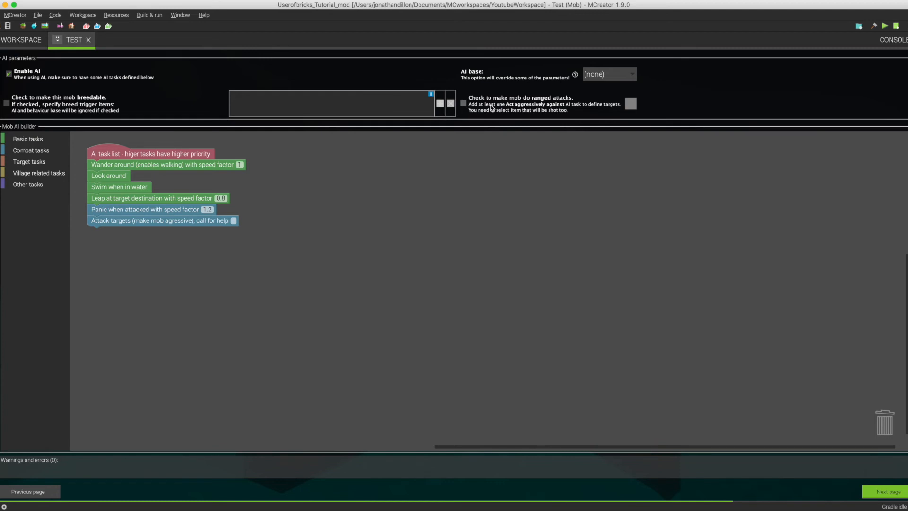
pyautogui.click(632, 105)
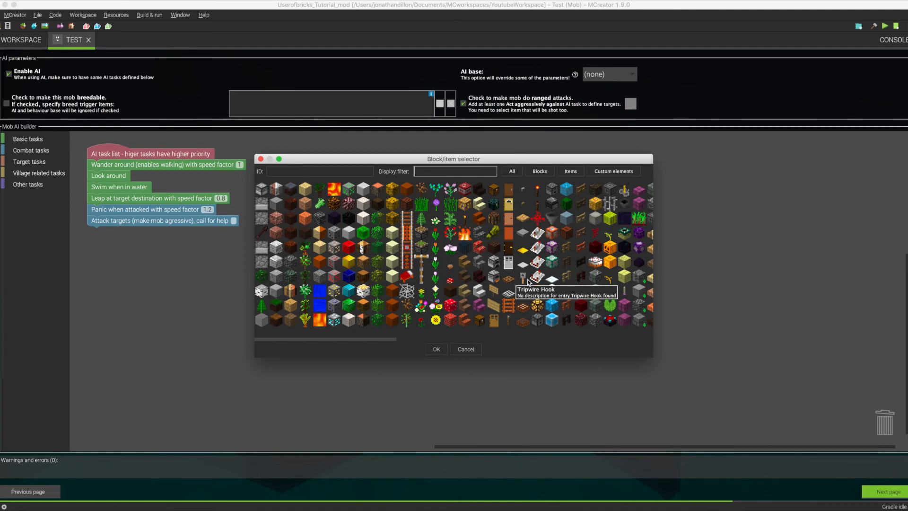
pyautogui.click(261, 158)
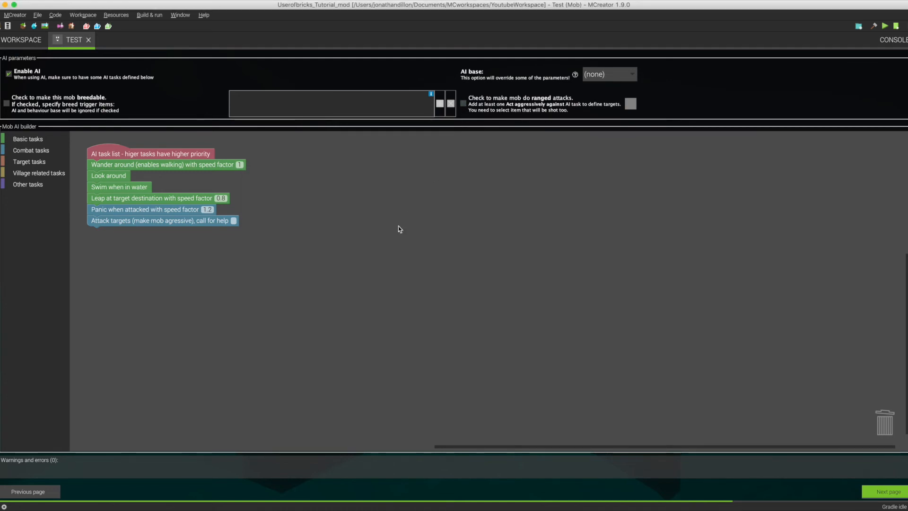
# Advance to the mob's spawning properties and view the spawning type options, keeping monster.
pyautogui.click(877, 493)
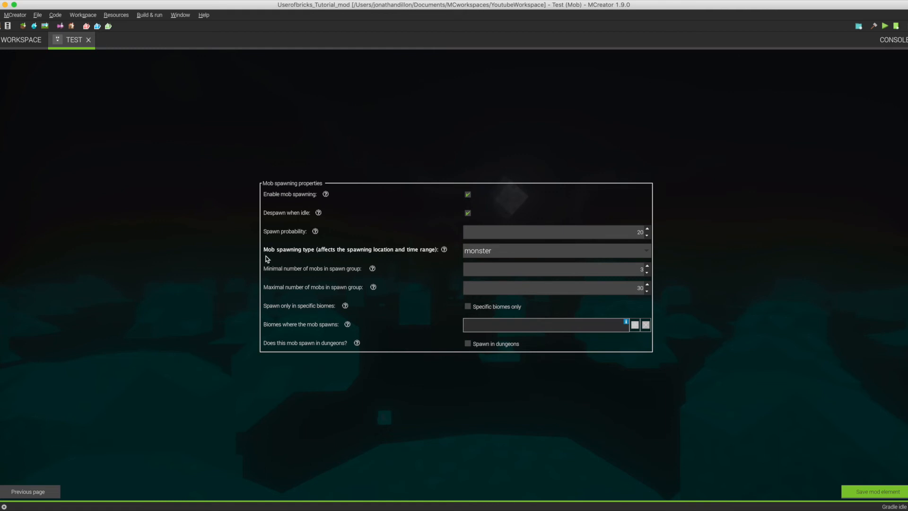
pyautogui.click(540, 257)
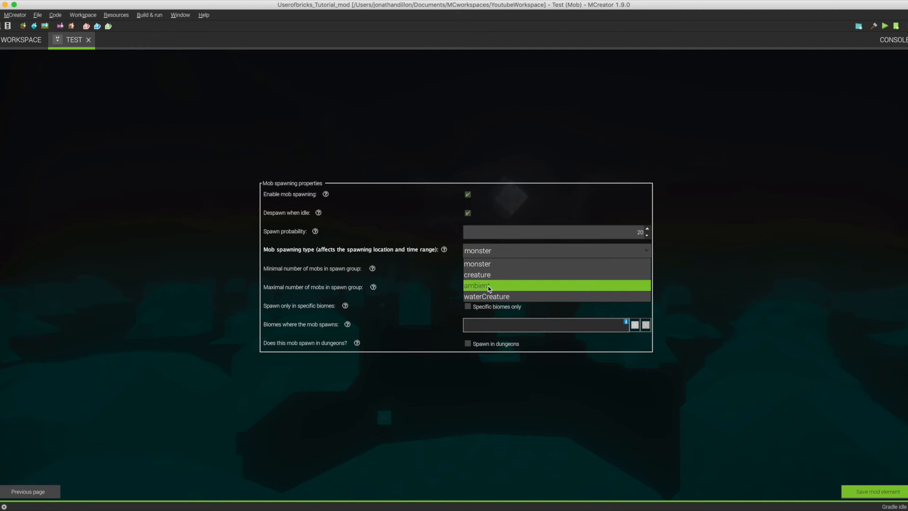
pyautogui.click(462, 303)
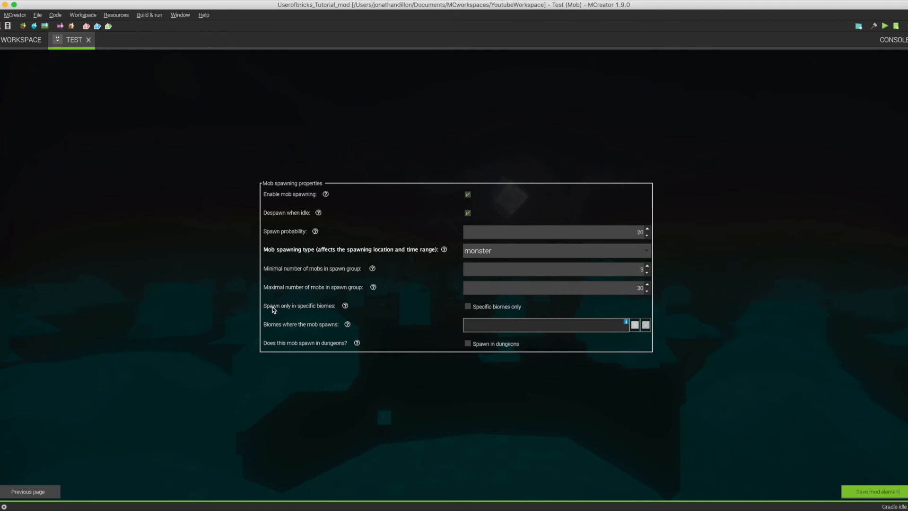
# Restrict spawning to specific biomes, browse the biome list, cancel the selection and remove the biome restriction.
pyautogui.click(468, 307)
pyautogui.click(635, 324)
pyautogui.scroll(-5, 469, 274)
pyautogui.scroll(-3, 469, 274)
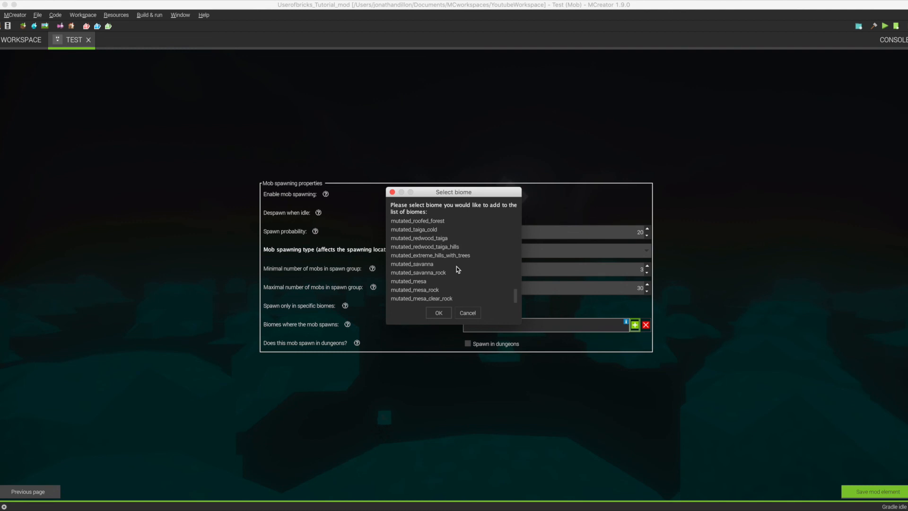
pyautogui.scroll(10, 455, 266)
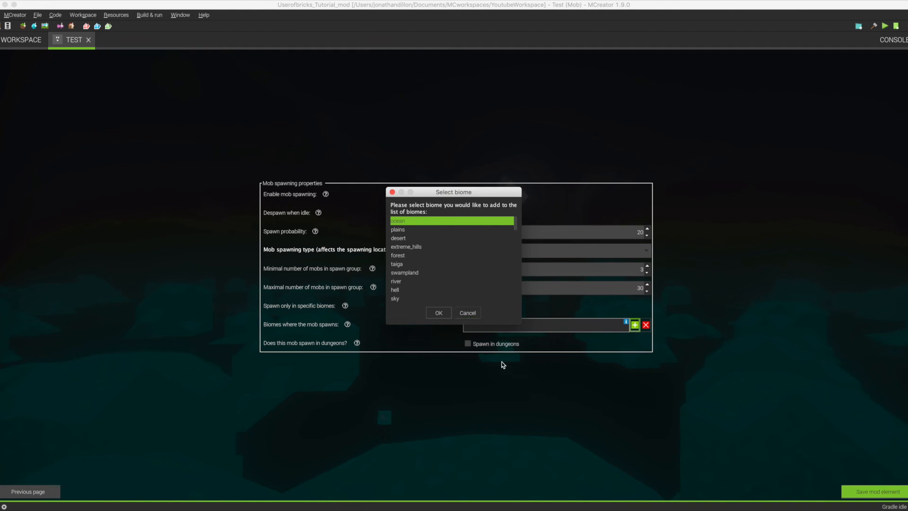
pyautogui.click(467, 313)
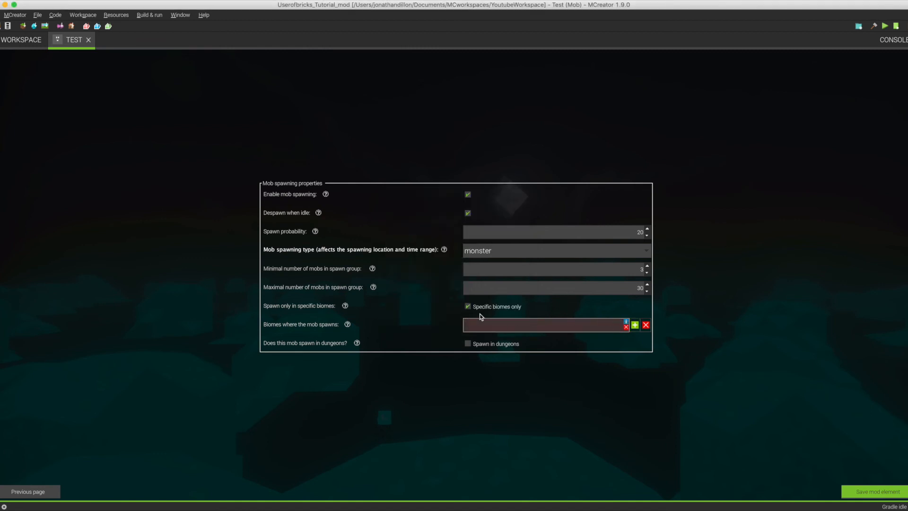
pyautogui.click(468, 306)
# Go back through the mob's settings pages to its name and model settings, and return to the spawning properties.
pyautogui.click(29, 493)
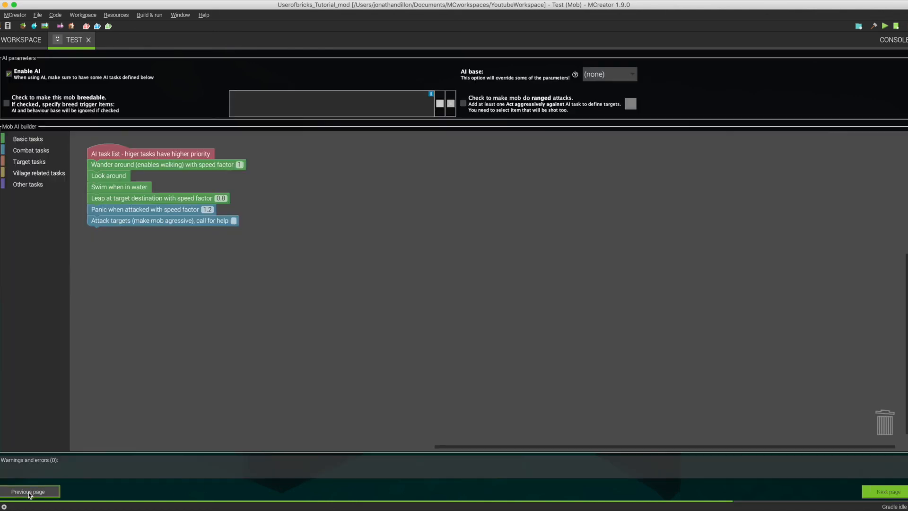
pyautogui.click(29, 493)
pyautogui.click(29, 493)
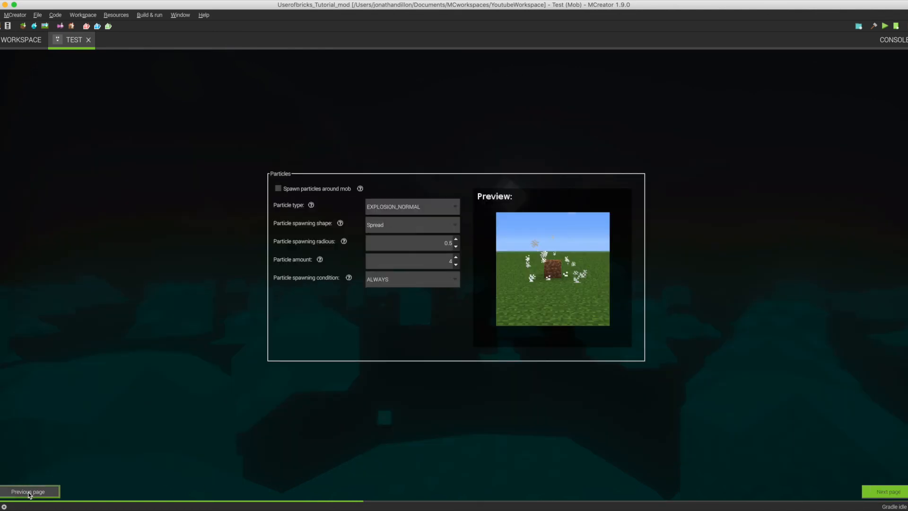
pyautogui.click(29, 493)
pyautogui.click(29, 493)
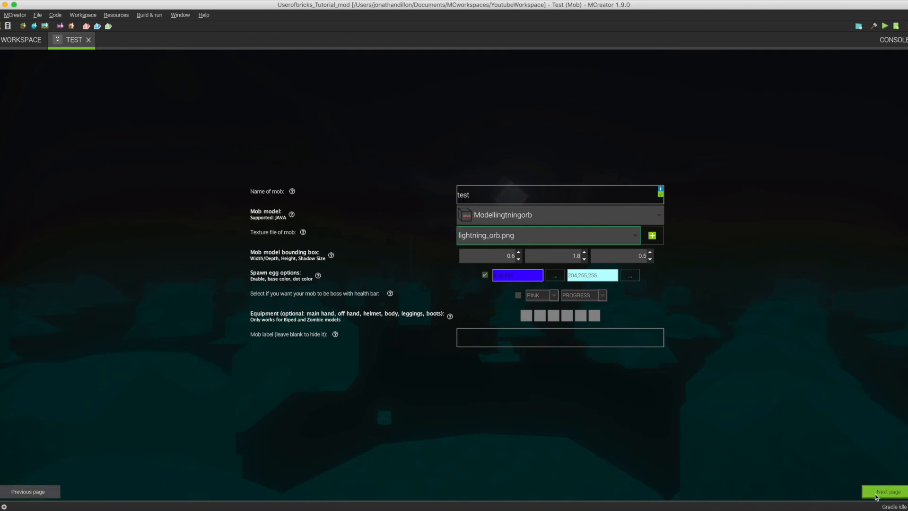
pyautogui.click(876, 494)
pyautogui.click(876, 494)
pyautogui.click(876, 494)
pyautogui.click(875, 494)
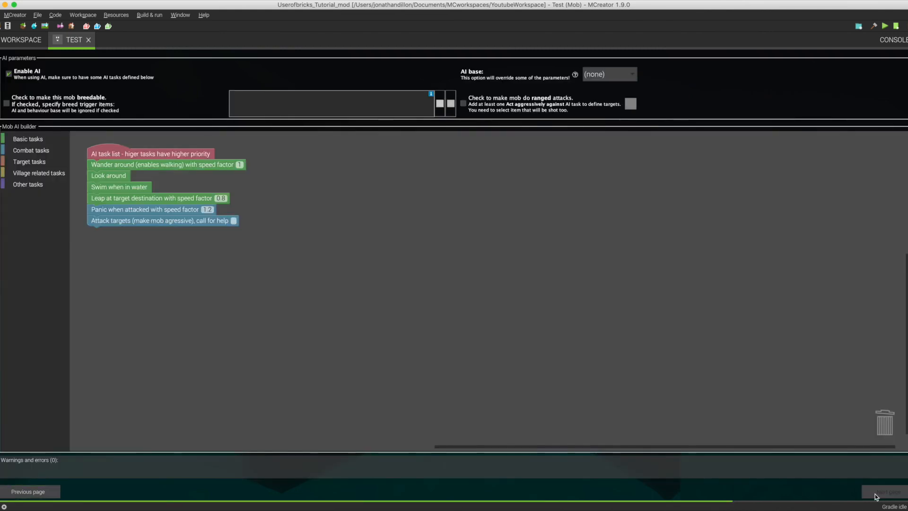
pyautogui.click(875, 495)
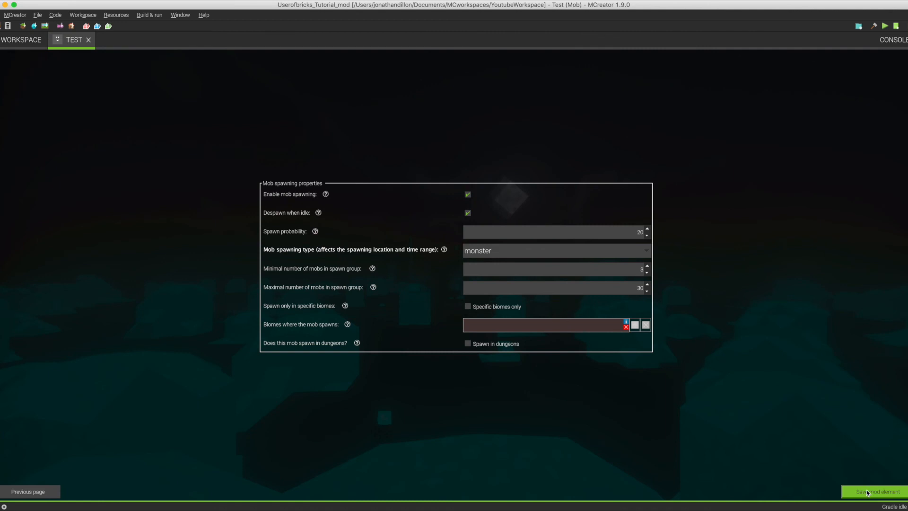
# Save the Test mob element and select it in the workspace.
pyautogui.click(866, 494)
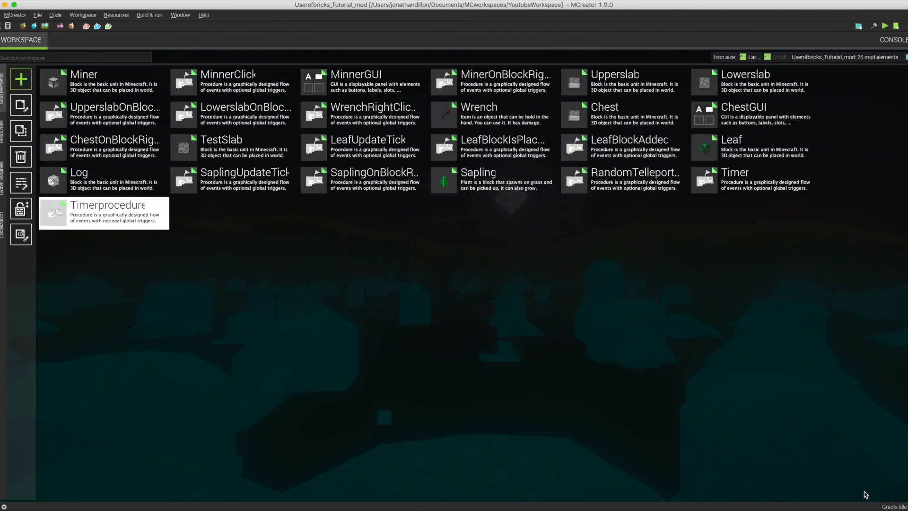
pyautogui.click(186, 212)
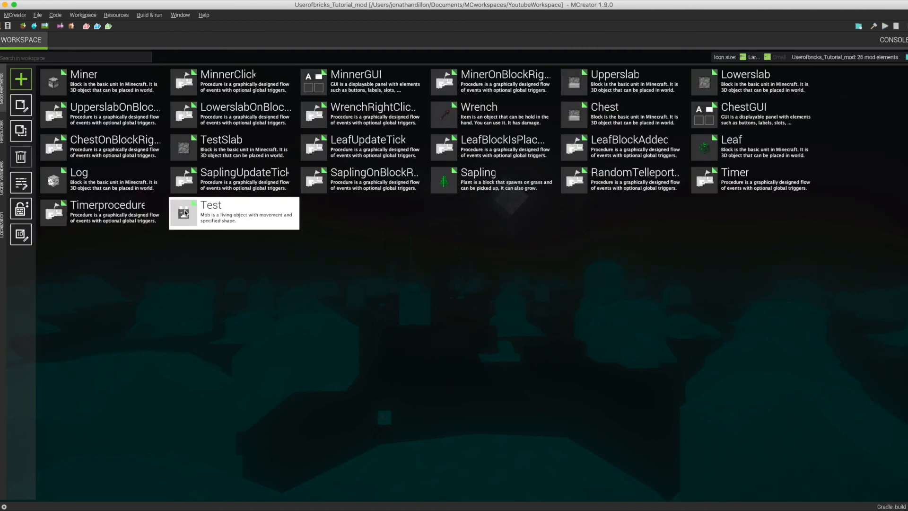
# Check the imported 3D models in the workspace resources and return to the mod elements.
pyautogui.click(4, 134)
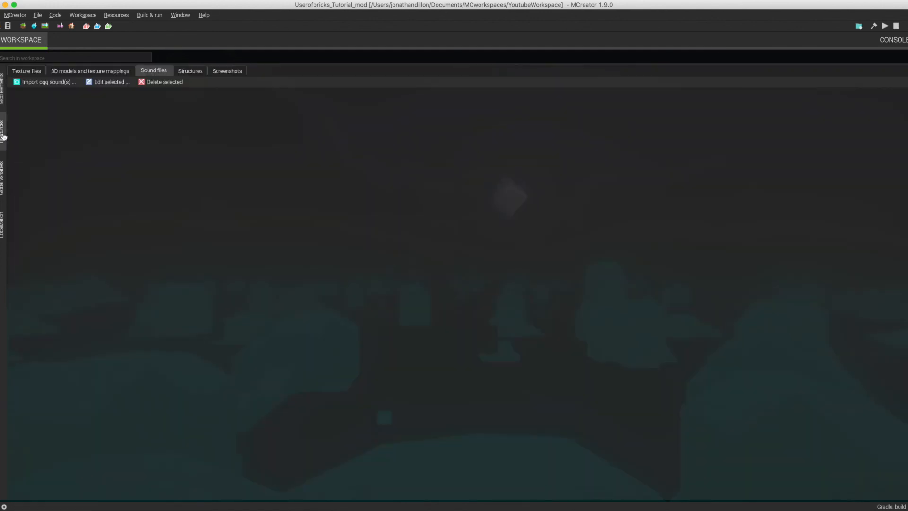
pyautogui.click(106, 71)
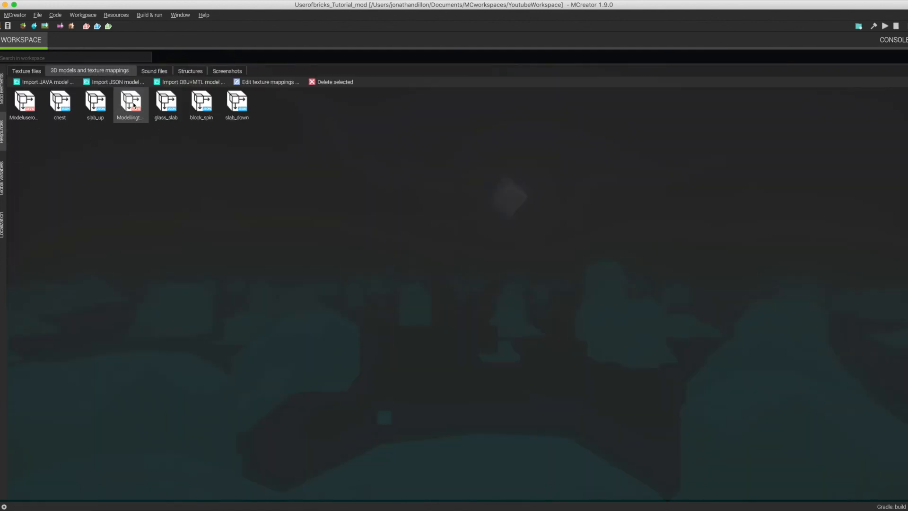
pyautogui.click(3, 99)
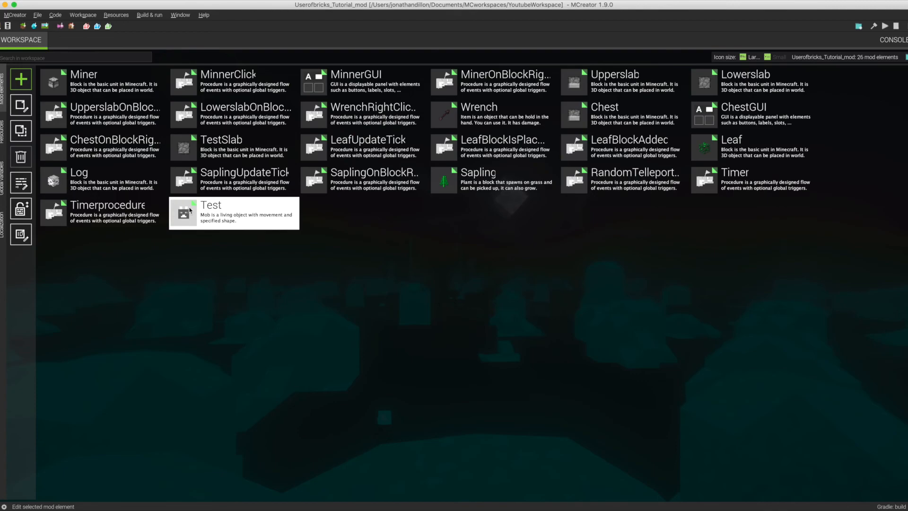